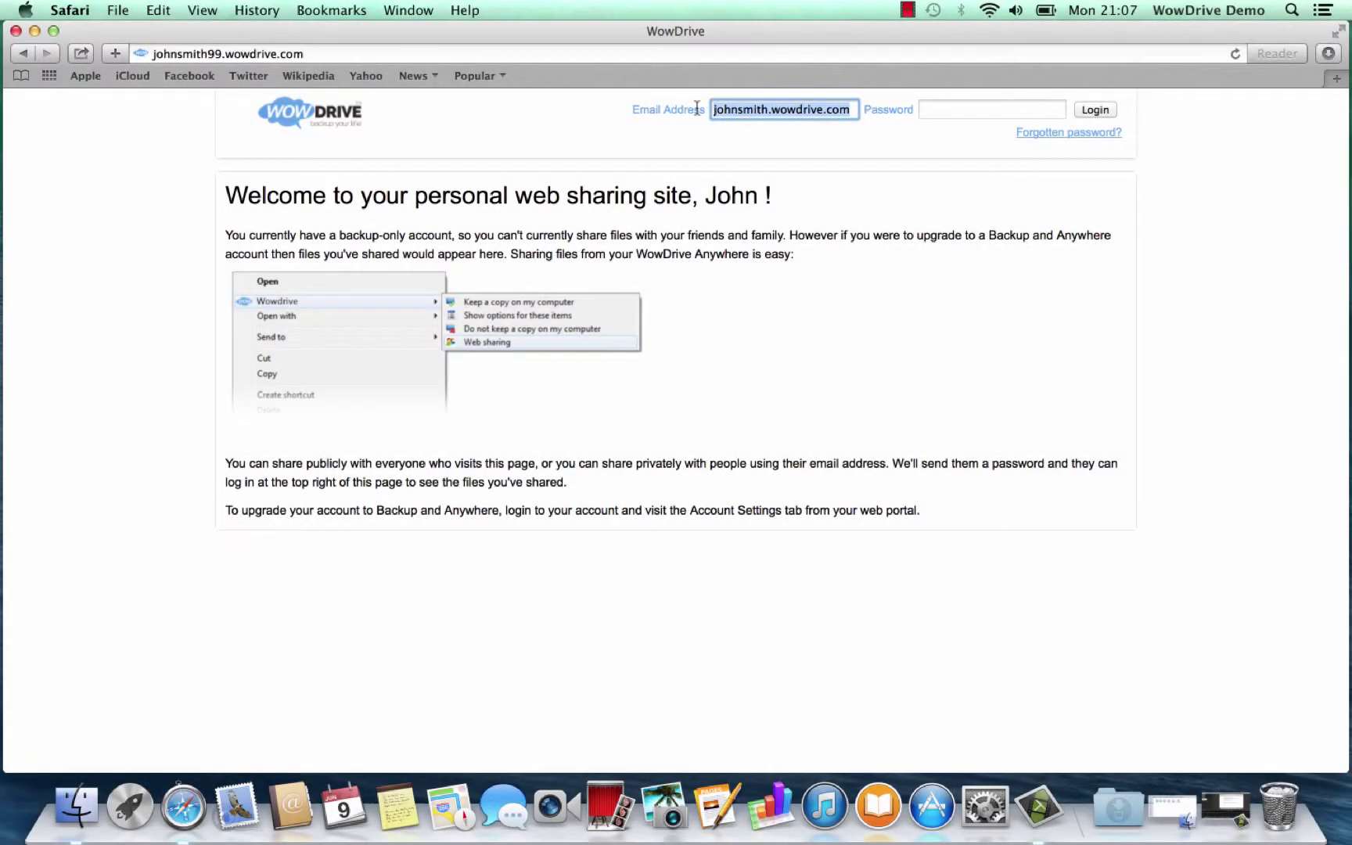
Log into the portal with the account e-mail and password, and save the password in Safari
{"action": "key", "text": "BackSpace"}
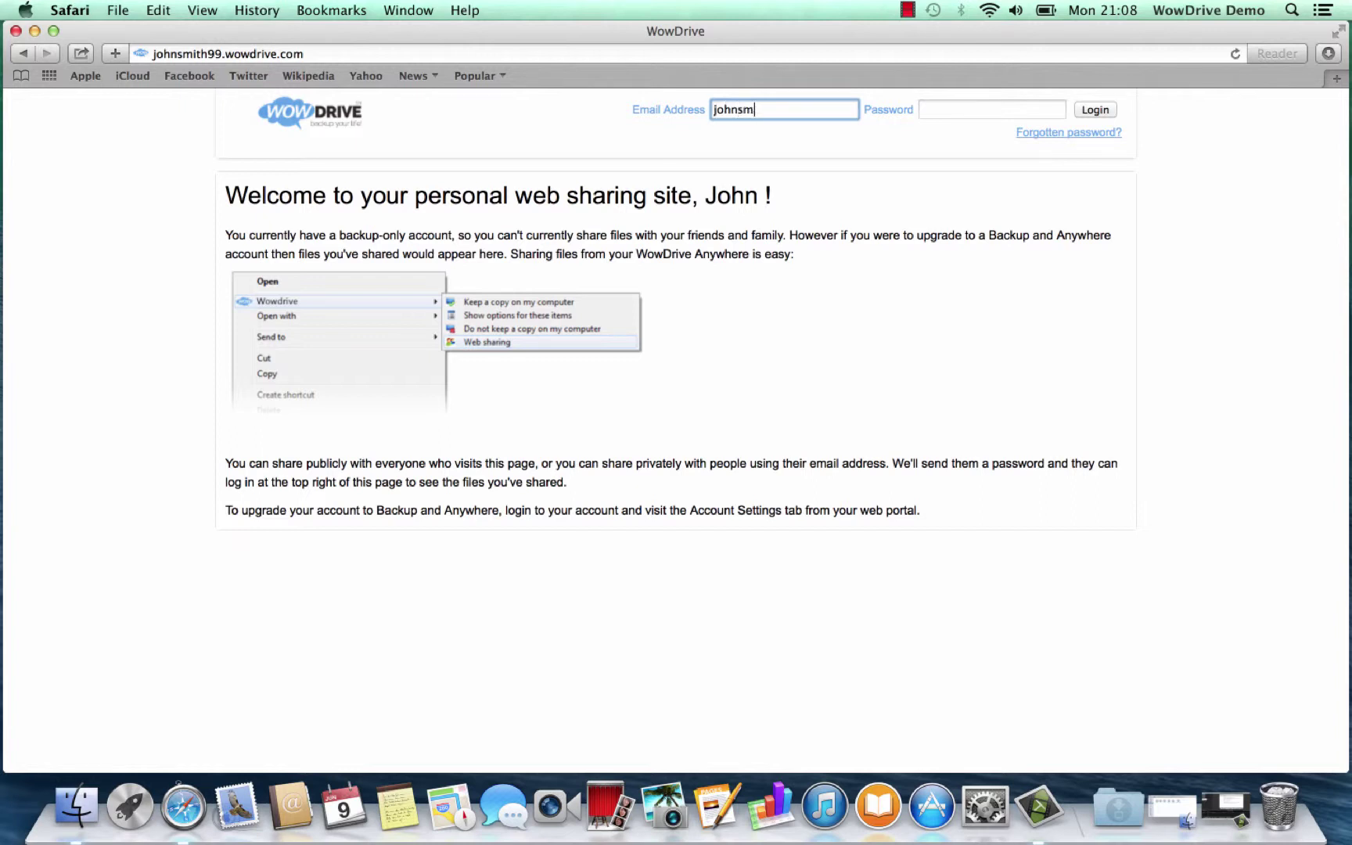
{"action": "type", "text": "@wowdrive.com"}
{"action": "left_click", "coordinate": [954, 112]}
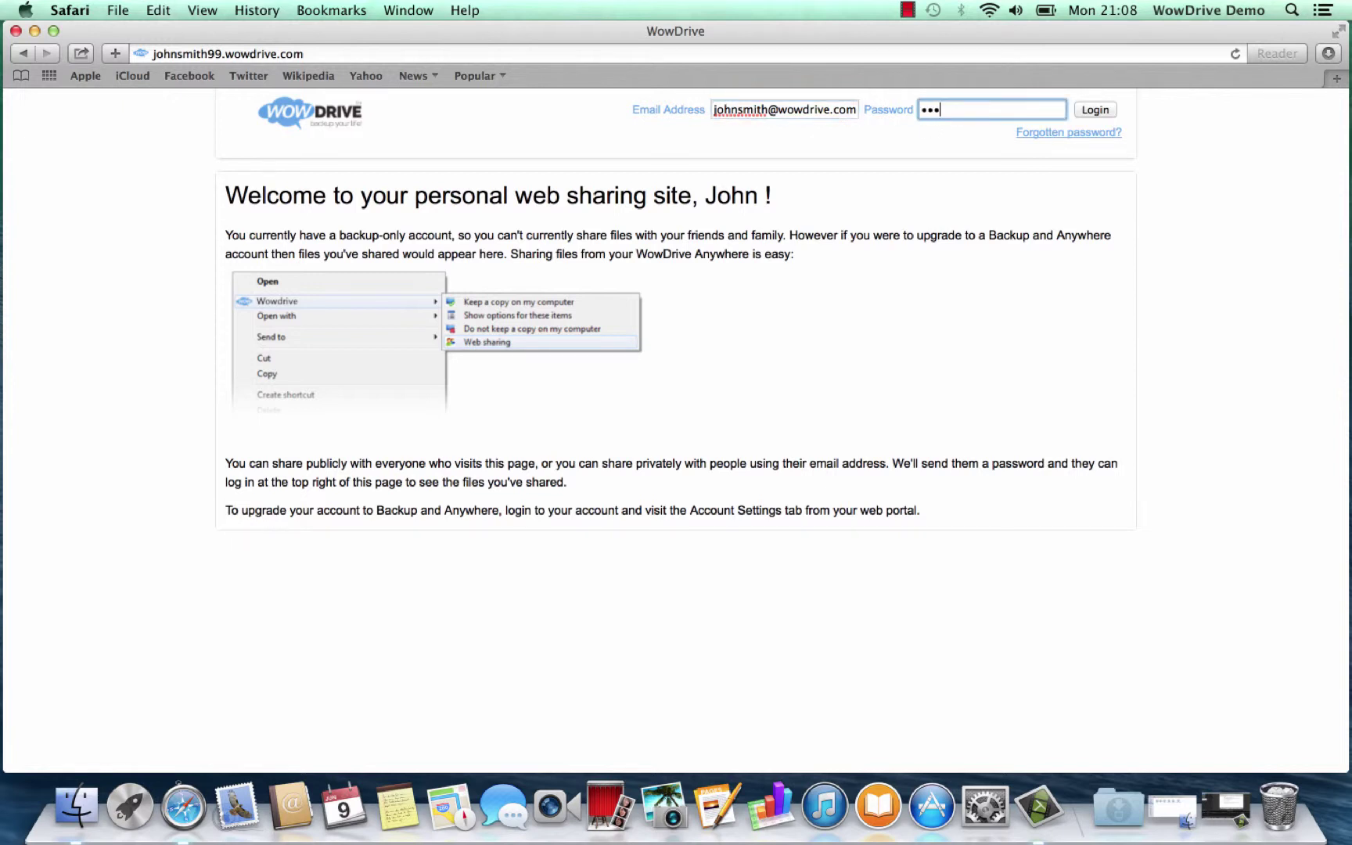
{"action": "key", "text": "Return"}
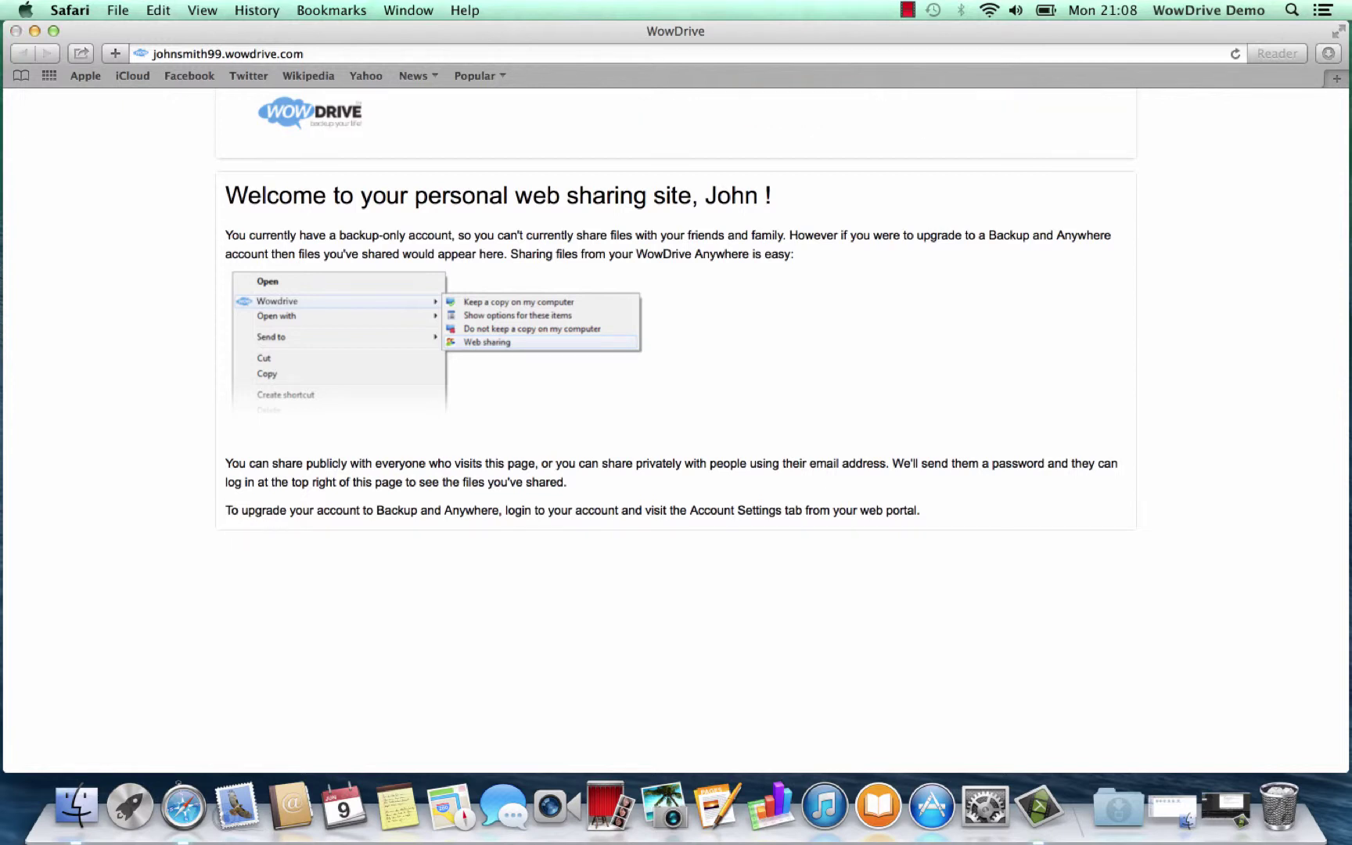
{"action": "left_click", "coordinate": [867, 186]}
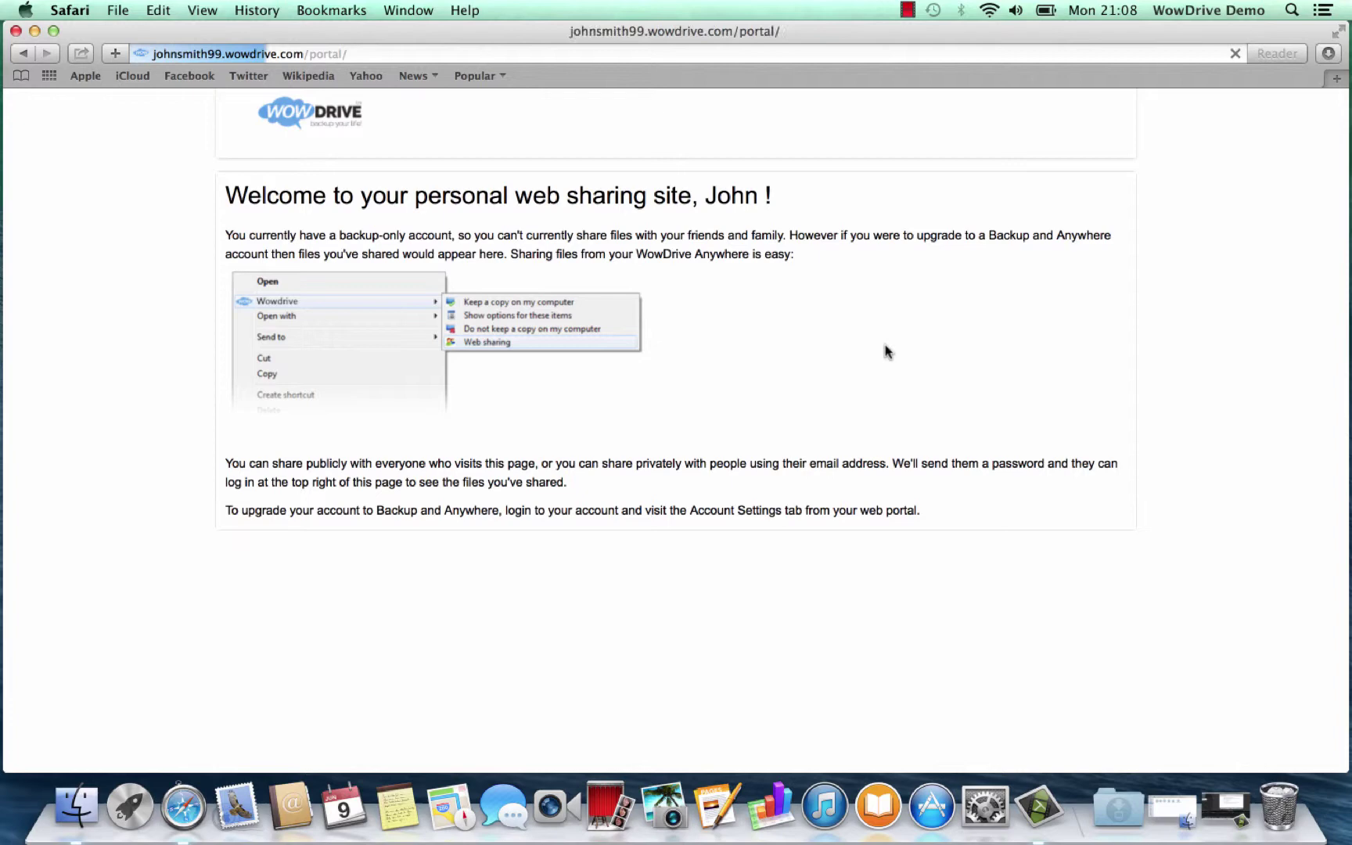
Download the WowDrive for Mac installer from the portal's Home dashboard
{"action": "scroll", "coordinate": [887, 351], "scroll_direction": "down", "scroll_amount": 3}
{"action": "scroll", "coordinate": [886, 352], "scroll_direction": "up", "scroll_amount": 2}
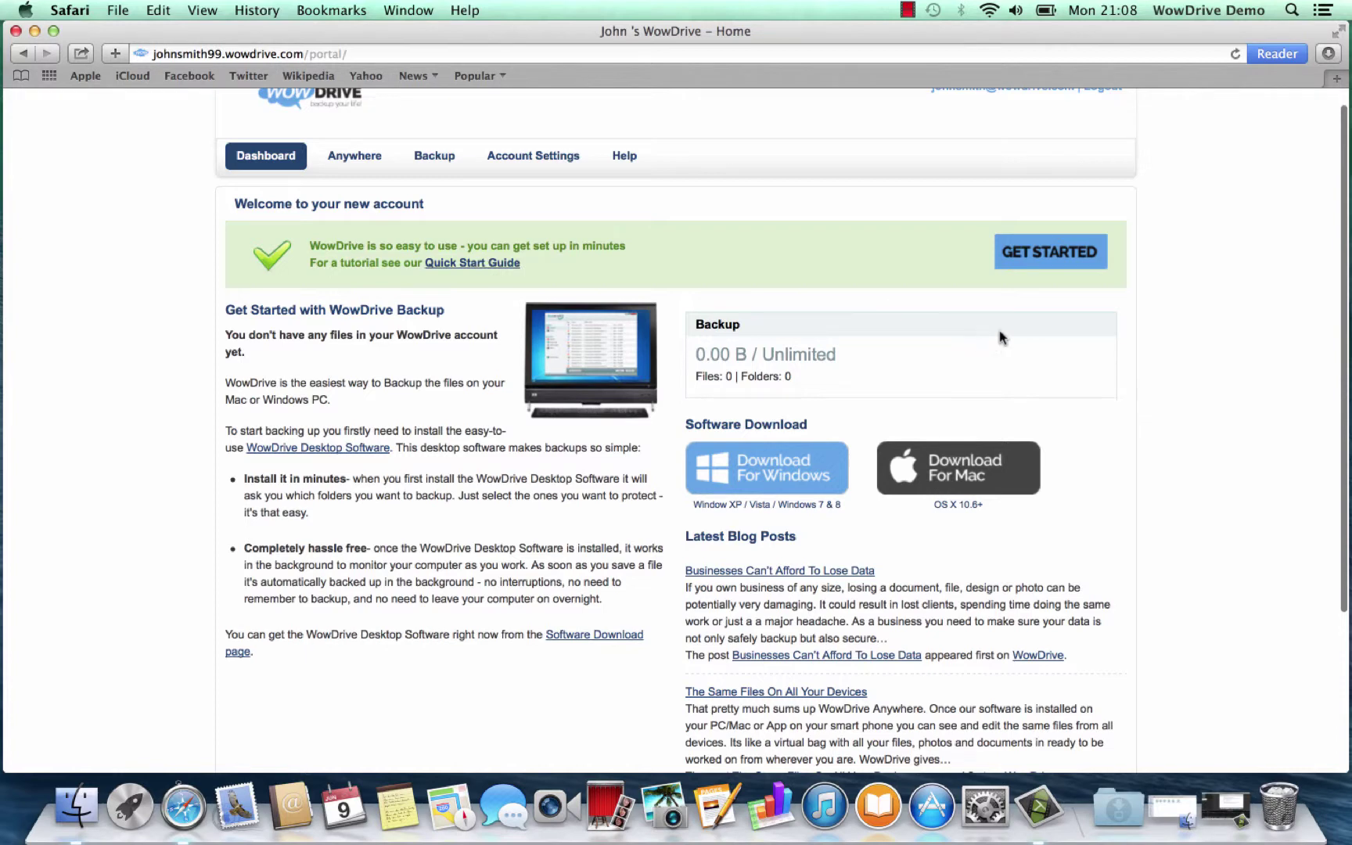
{"action": "scroll", "coordinate": [1121, 332], "scroll_direction": "down", "scroll_amount": 2}
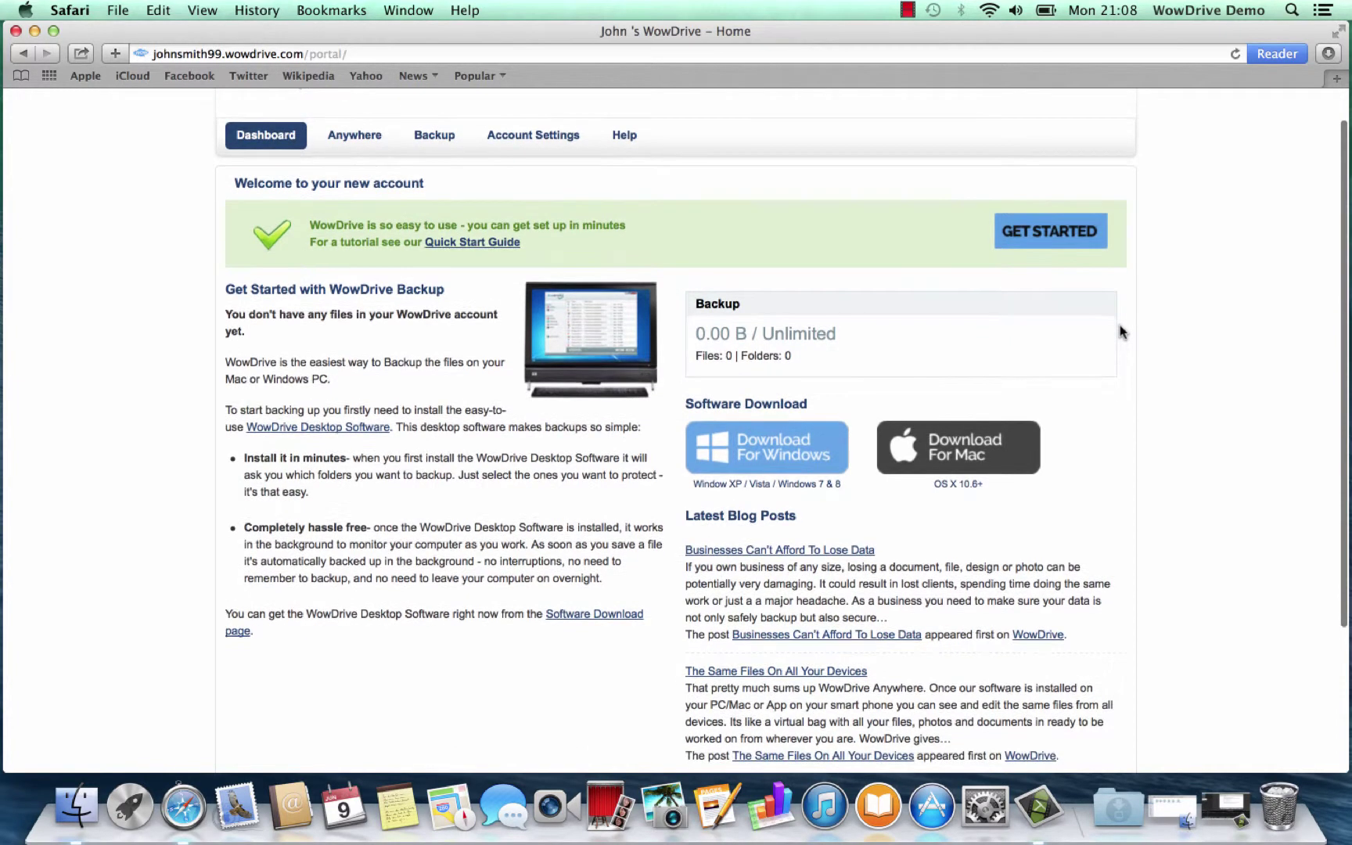
{"action": "scroll", "coordinate": [1121, 331], "scroll_direction": "down", "scroll_amount": 3}
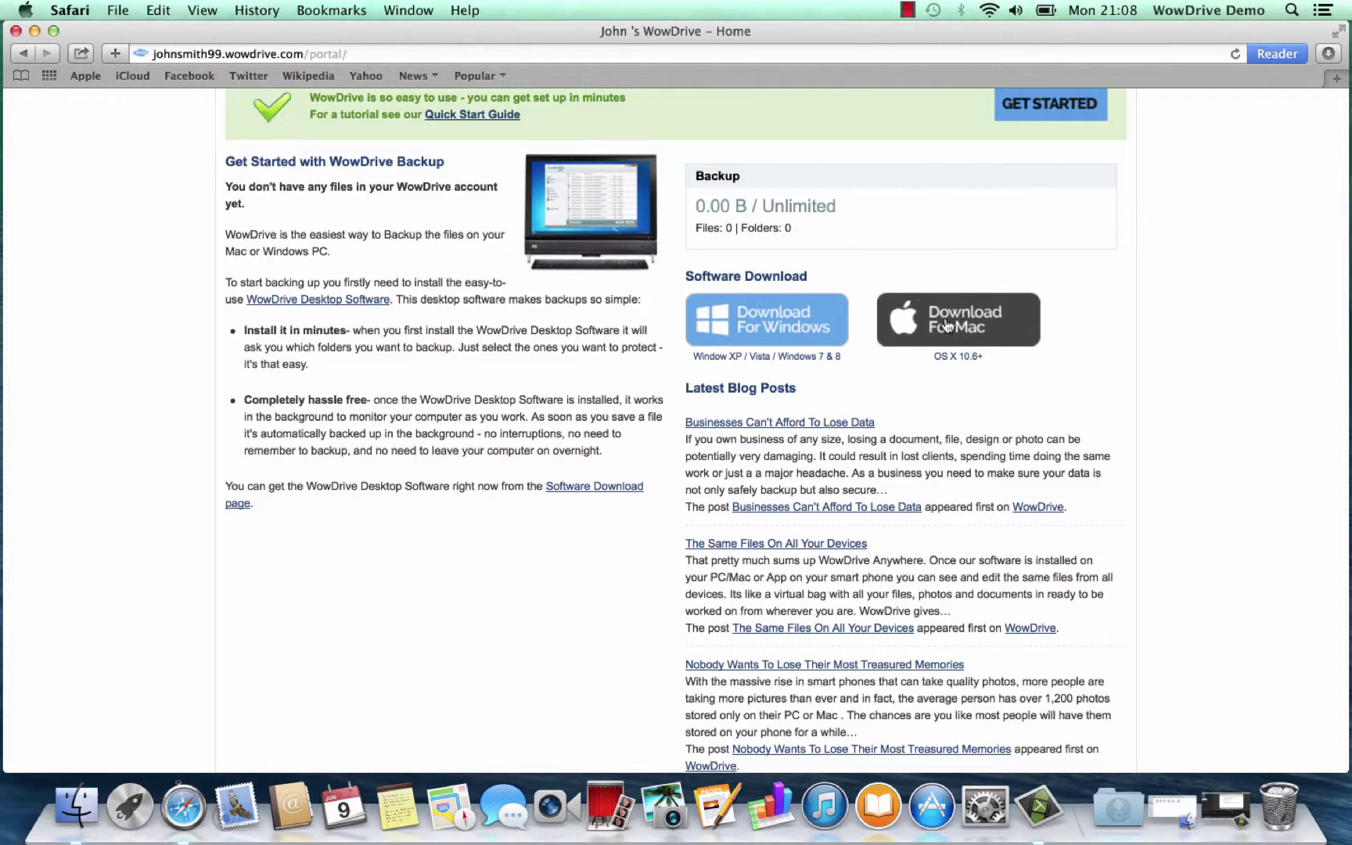
{"action": "left_click", "coordinate": [945, 325]}
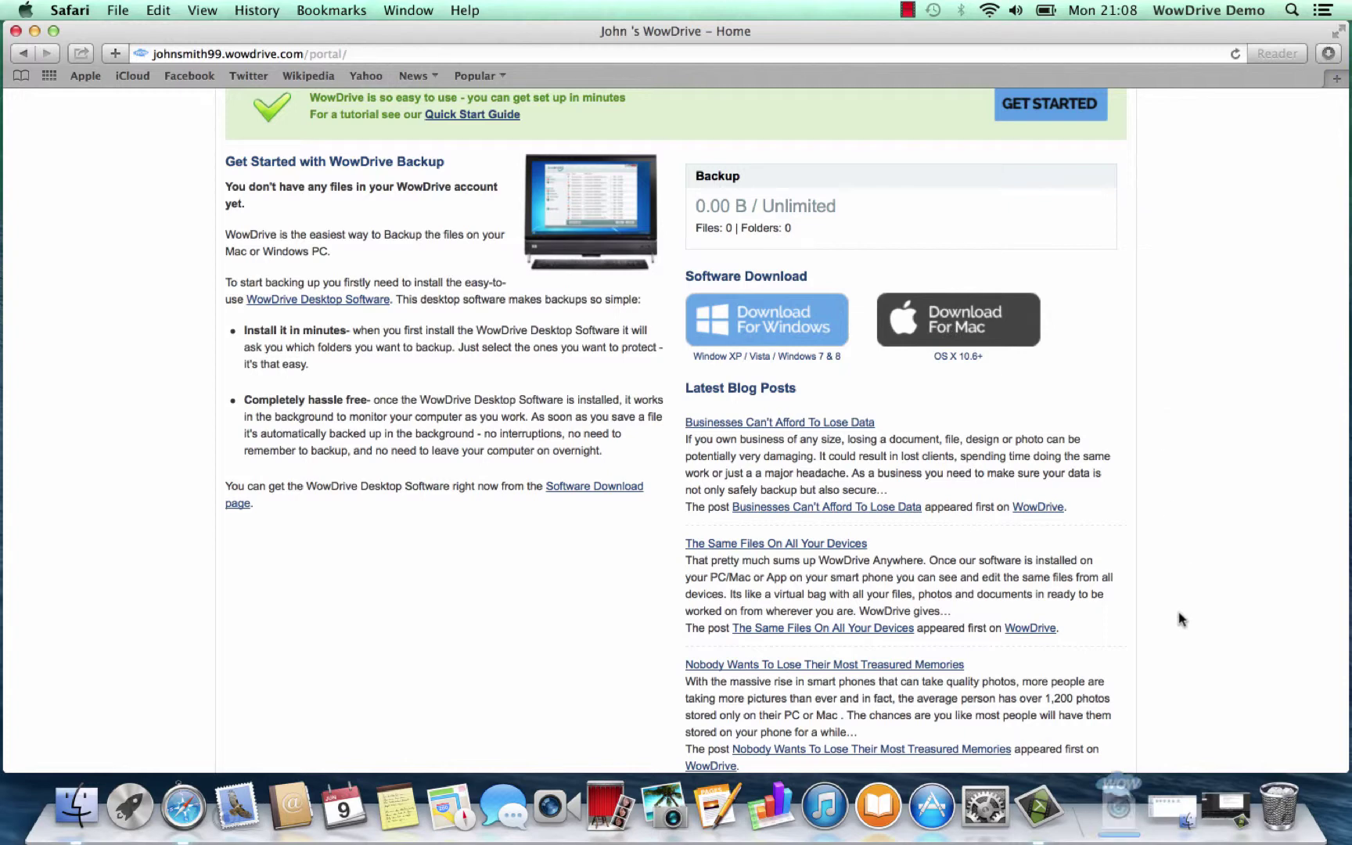
Open the downloaded WowDrive, move it to Applications, and authorize it with the Mac password
{"action": "left_click", "coordinate": [1121, 810]}
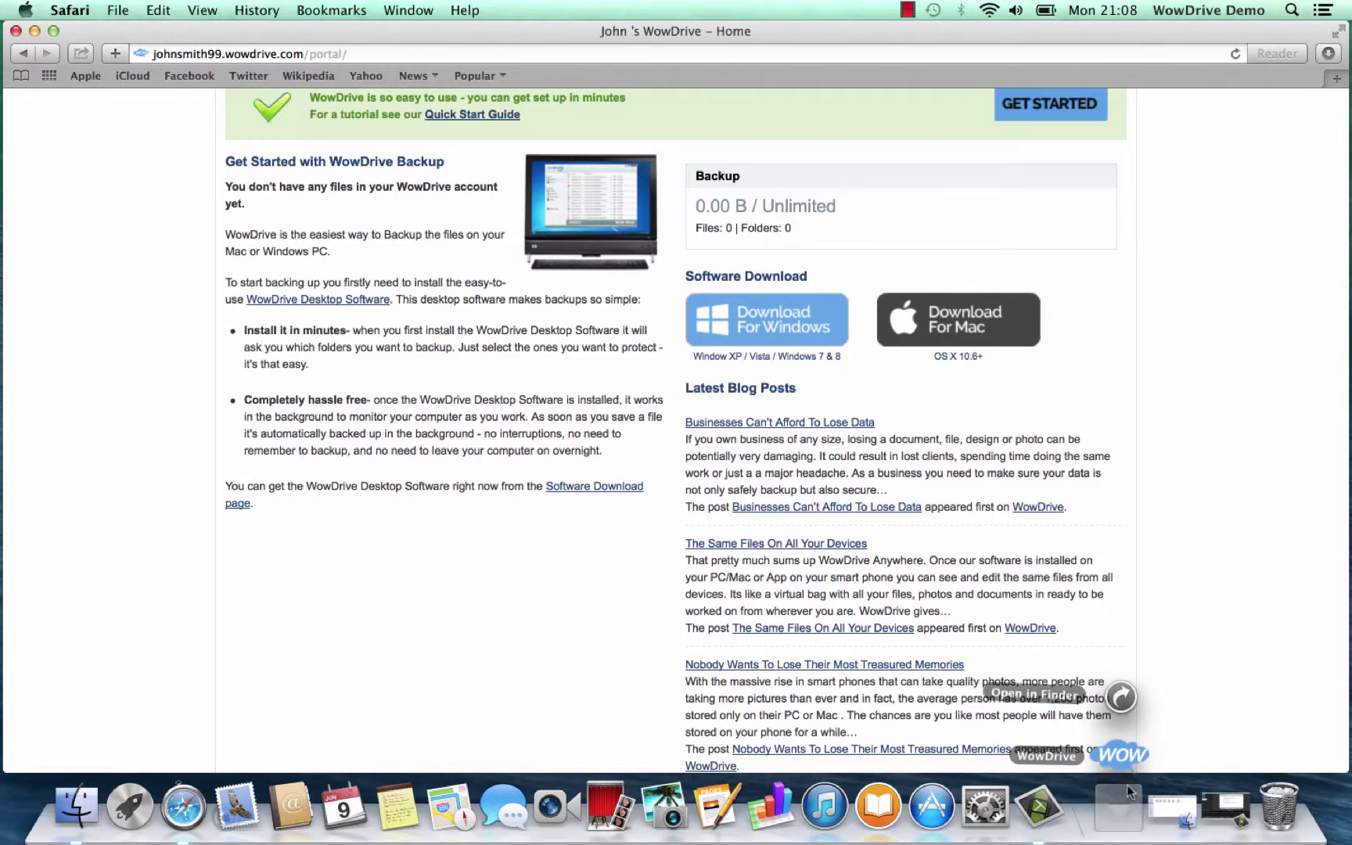
{"action": "left_click", "coordinate": [1121, 756]}
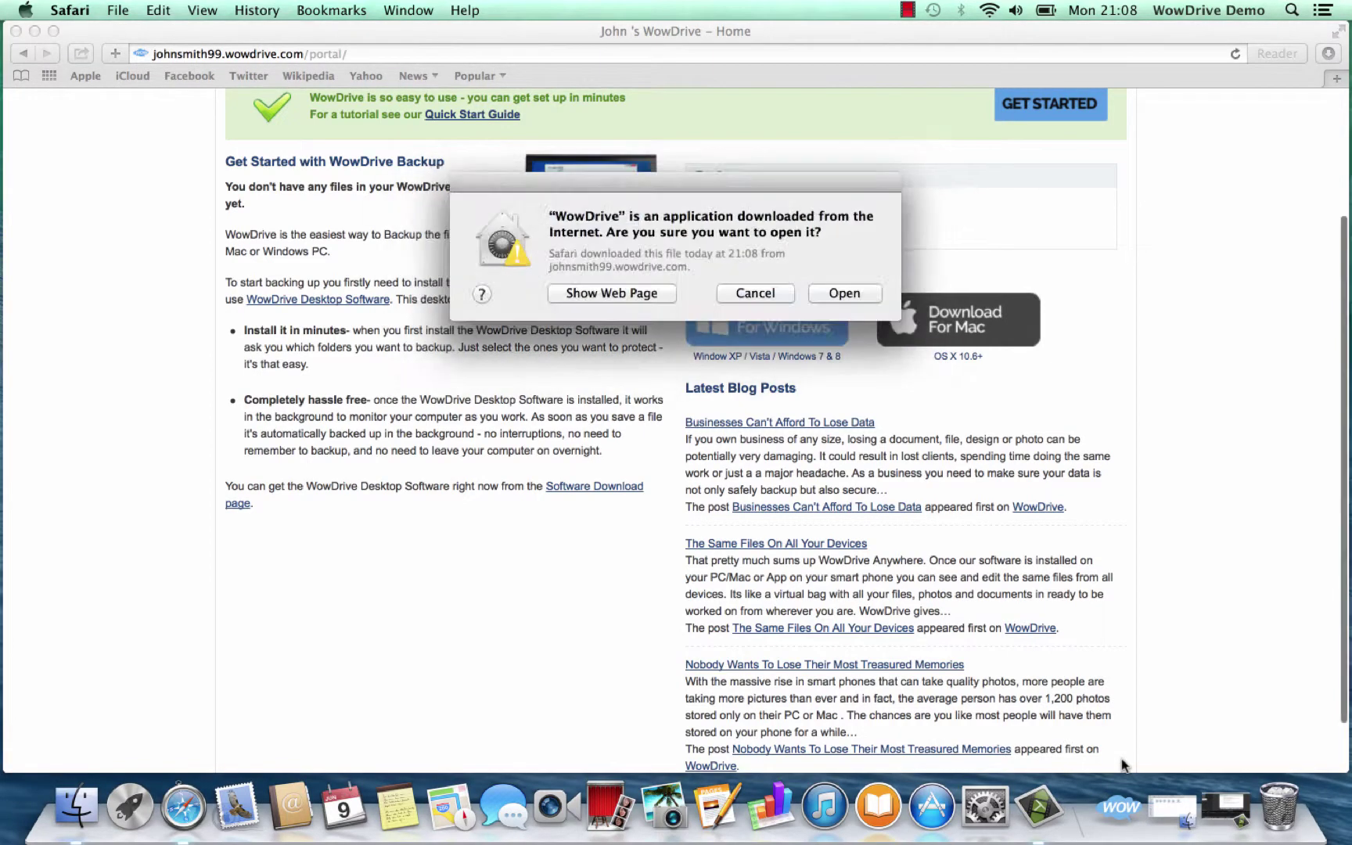
{"action": "left_click", "coordinate": [851, 292]}
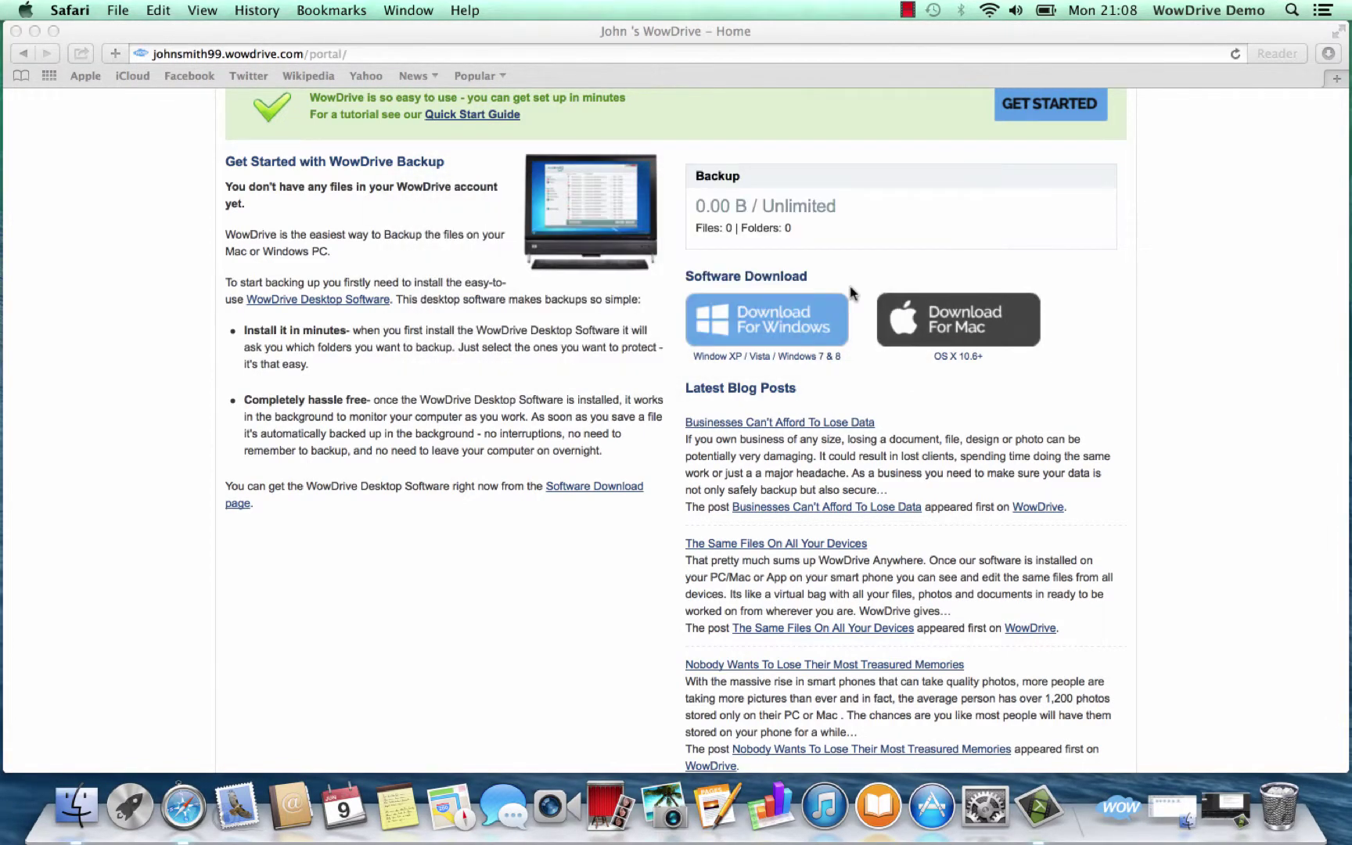
{"action": "left_click", "coordinate": [776, 306]}
{"action": "left_click", "coordinate": [687, 302]}
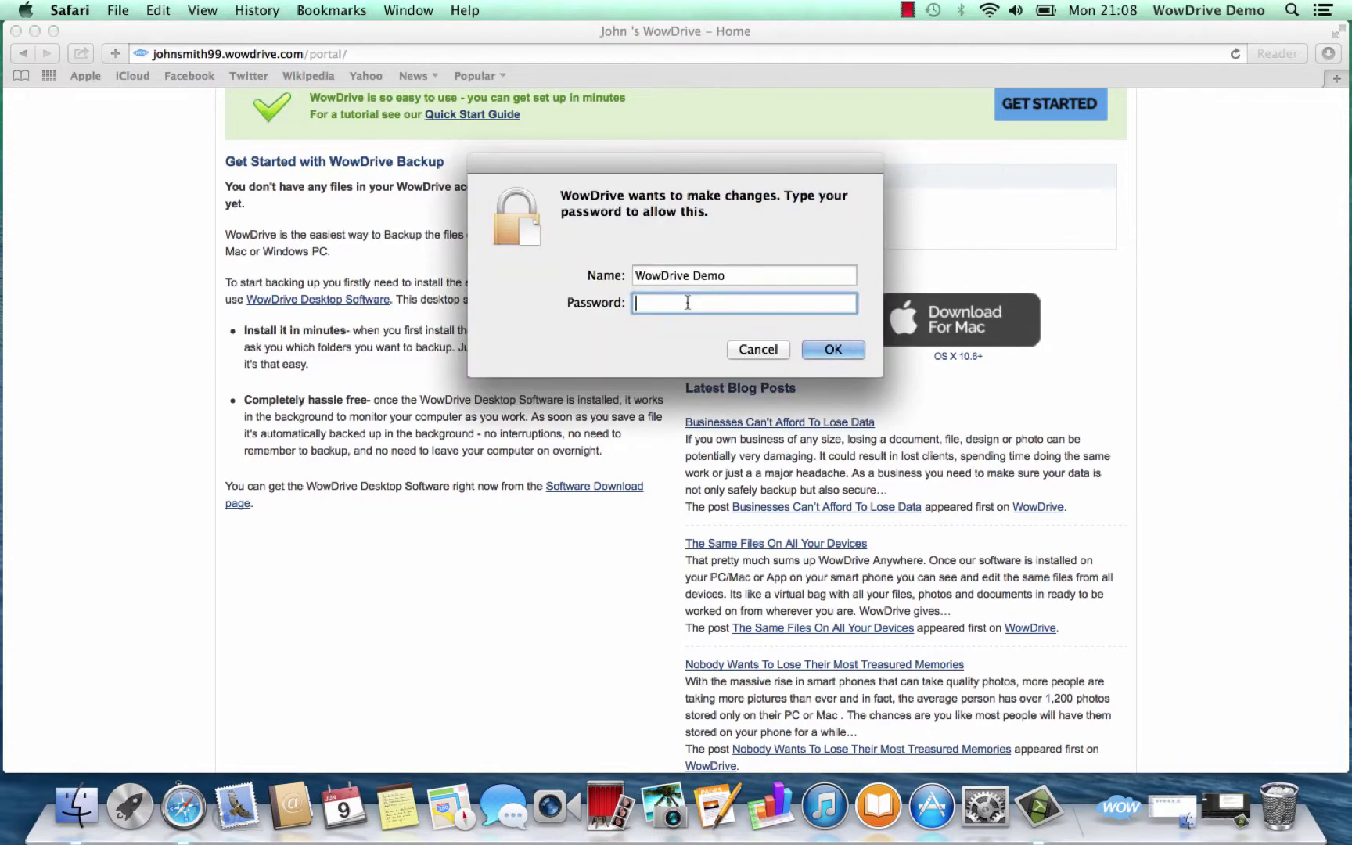
{"action": "type", "text": "••••••"}
{"action": "left_click", "coordinate": [828, 349]}
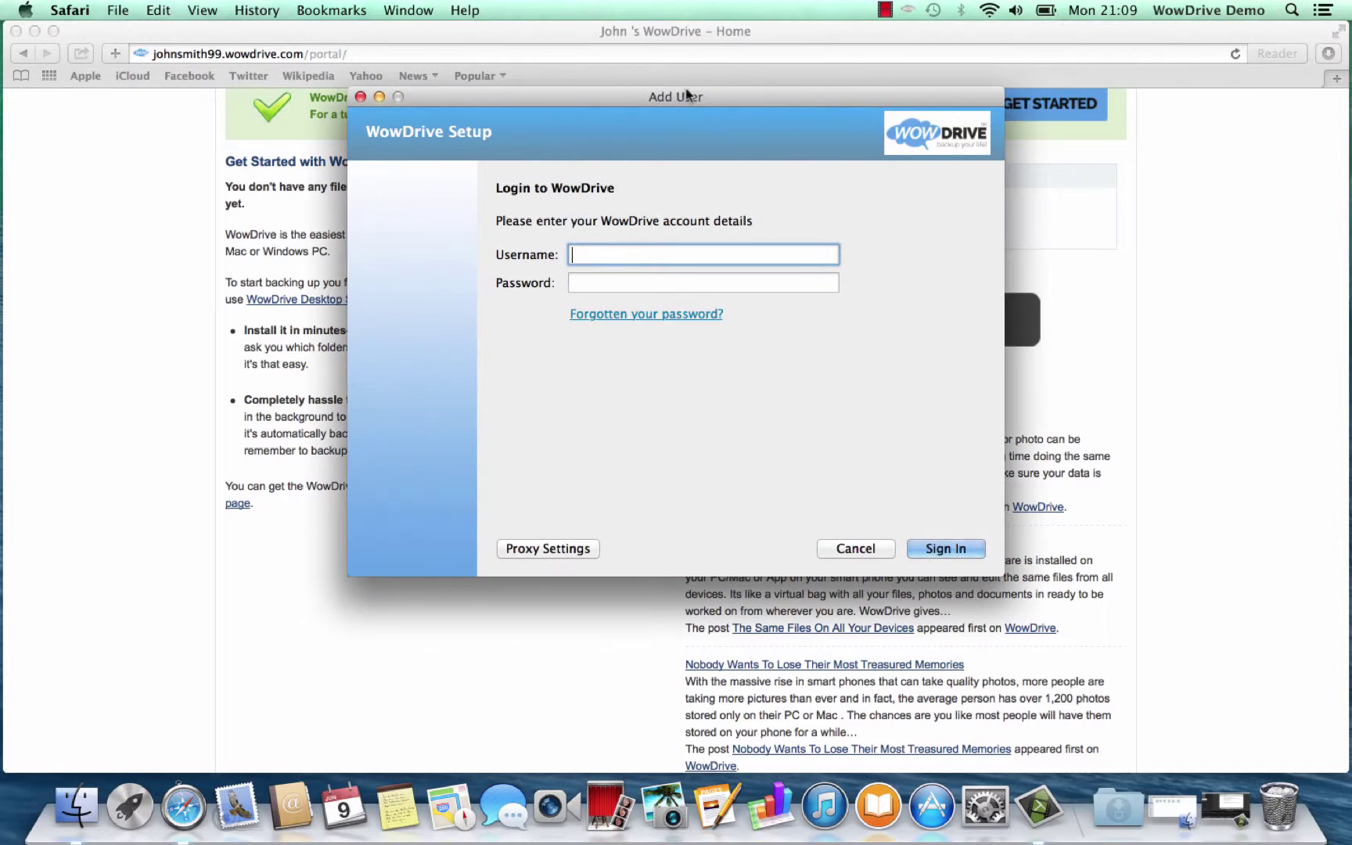
Log into WowDrive Setup with the account e-mail and password
{"action": "left_click_drag", "start_coordinate": [686, 95], "coordinate": [658, 153]}
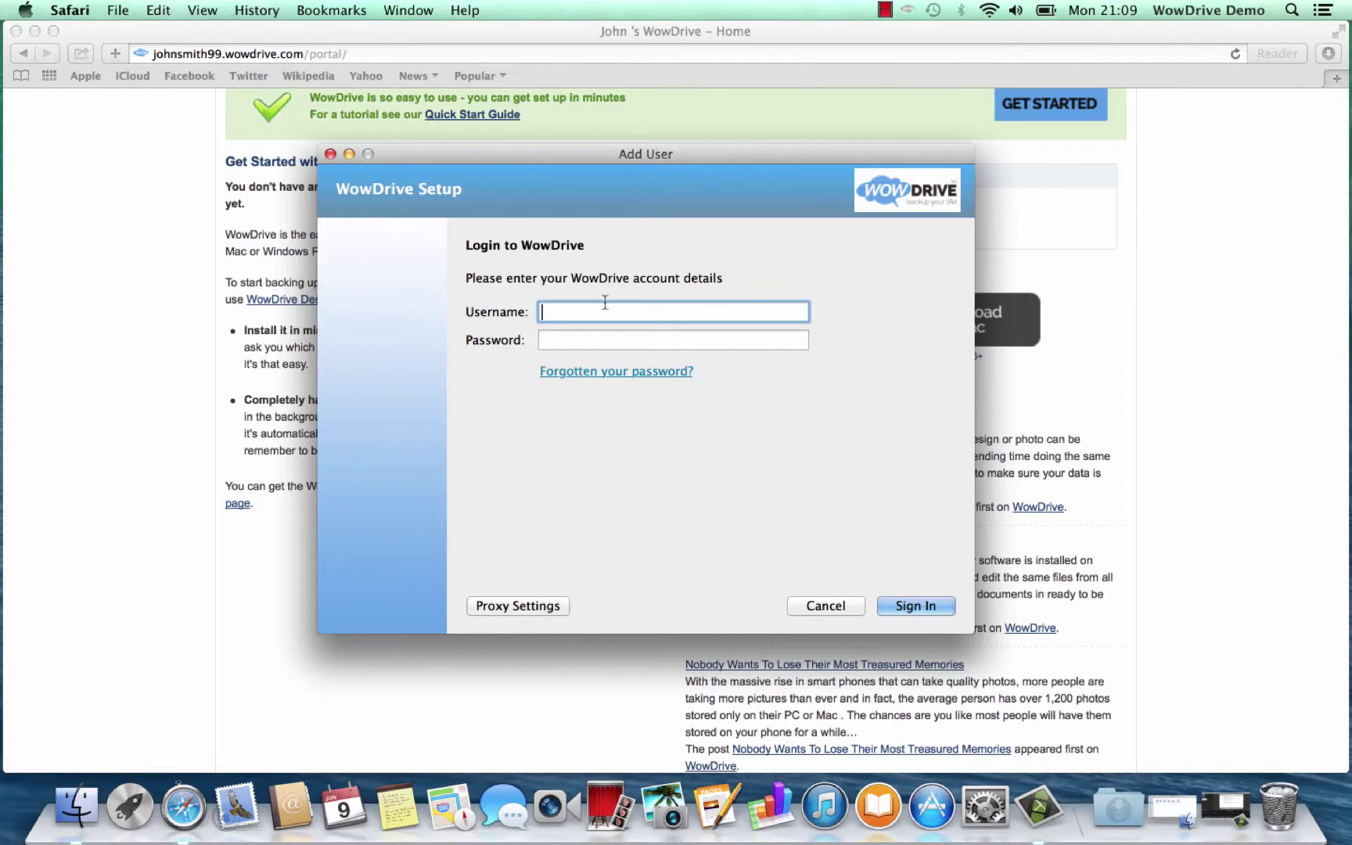
{"action": "left_click", "coordinate": [572, 338]}
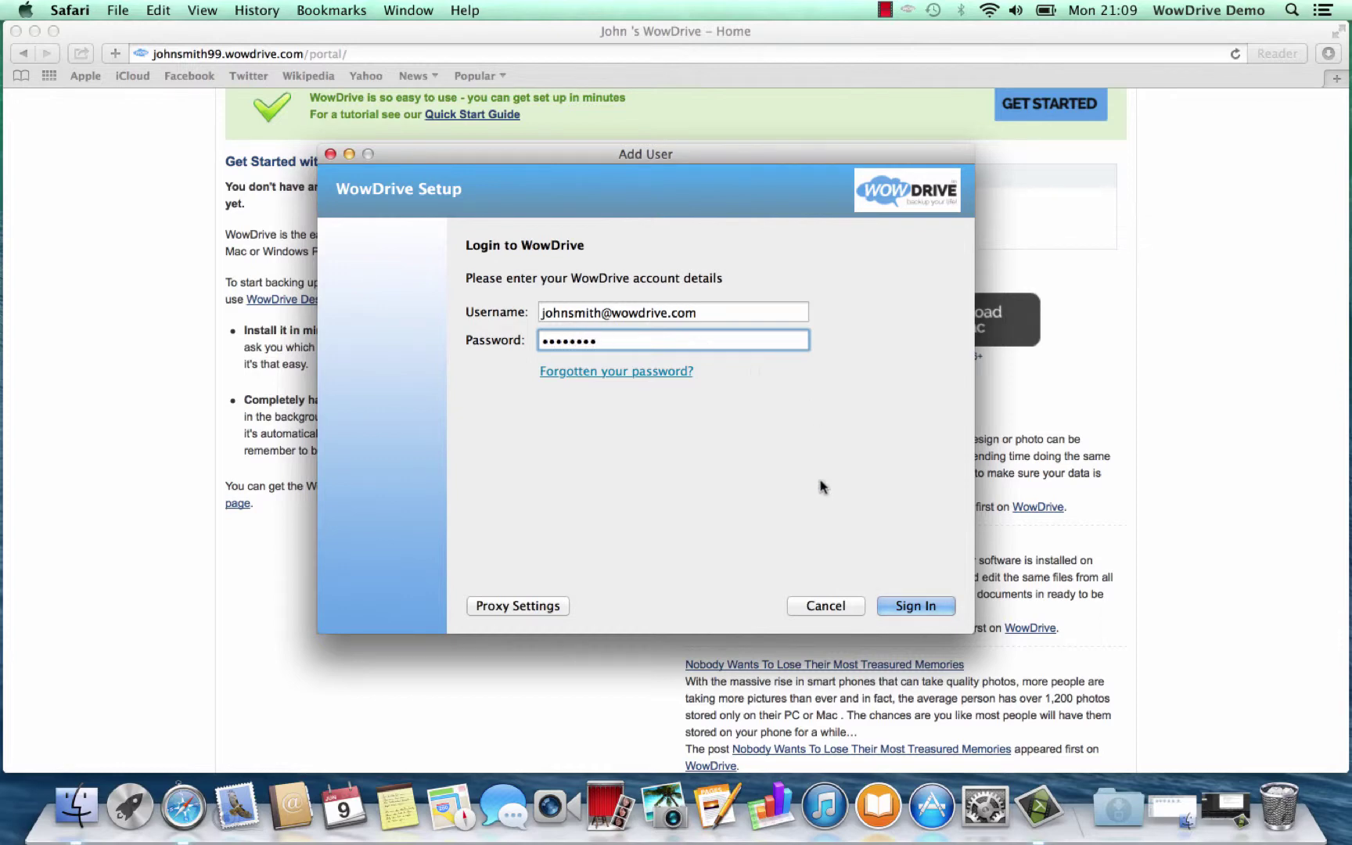
{"action": "left_click", "coordinate": [930, 607]}
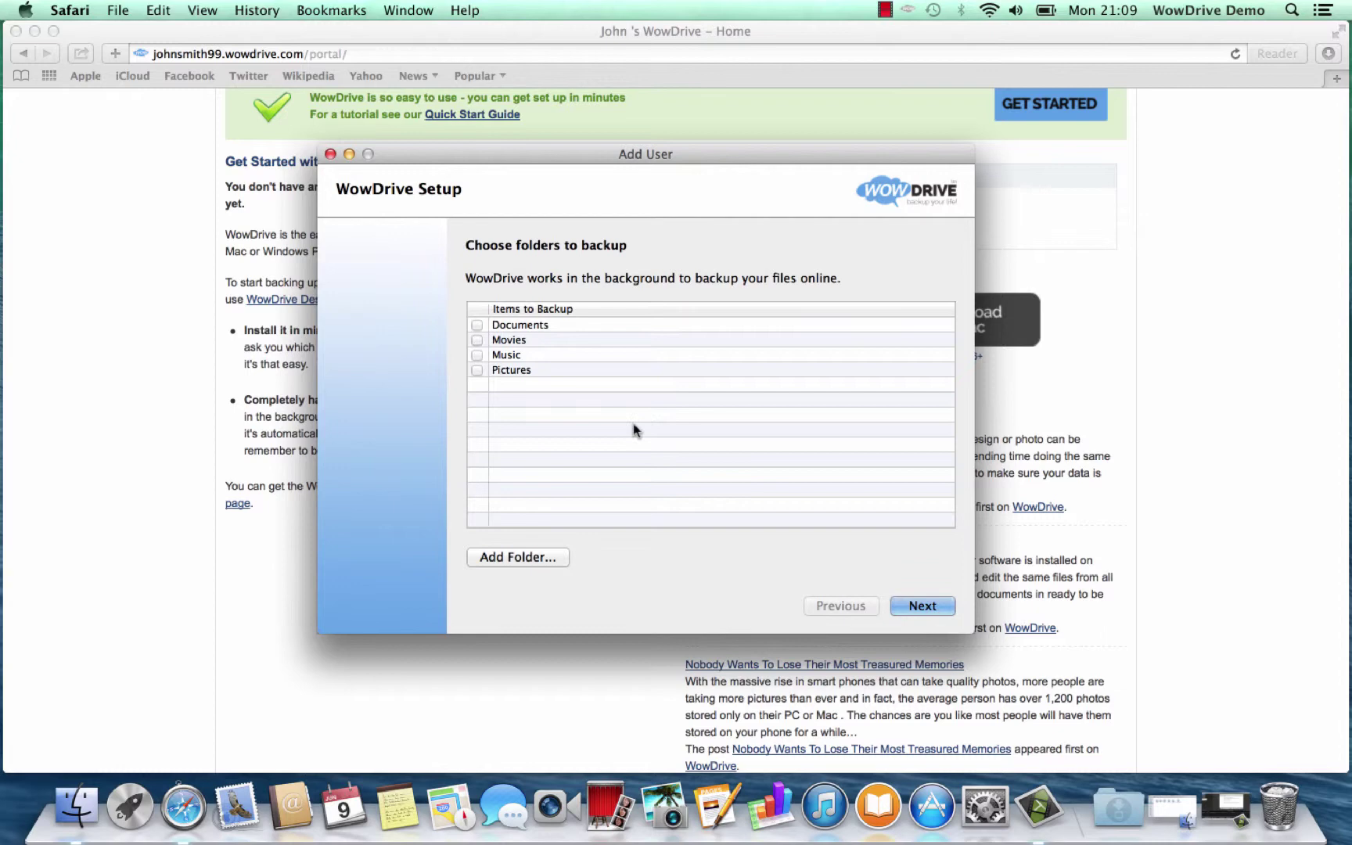
Tick Documents, Movies, Music and Pictures as backup folders
{"action": "left_click", "coordinate": [477, 326]}
{"action": "left_click", "coordinate": [477, 339]}
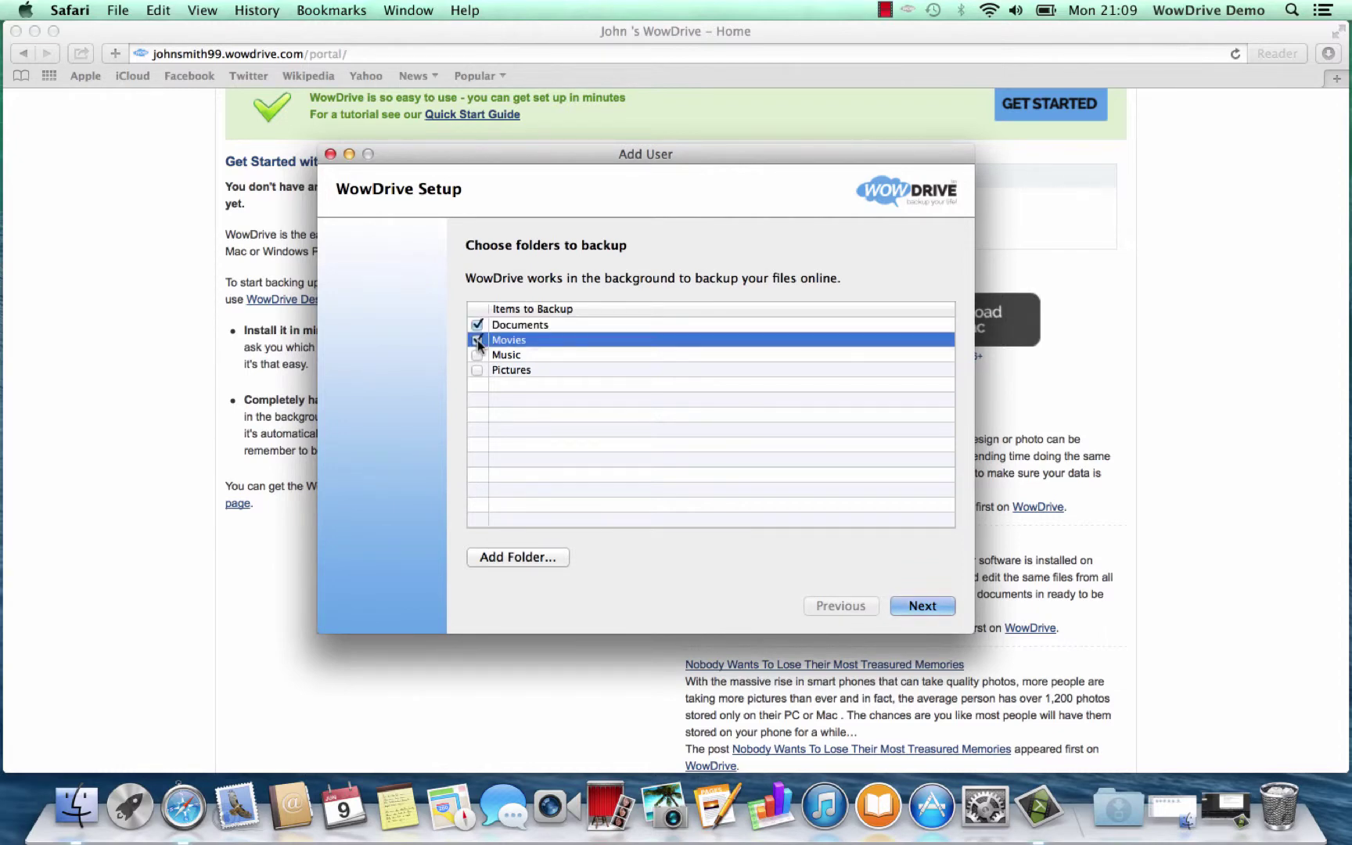
{"action": "left_click", "coordinate": [477, 354]}
{"action": "left_click", "coordinate": [477, 369]}
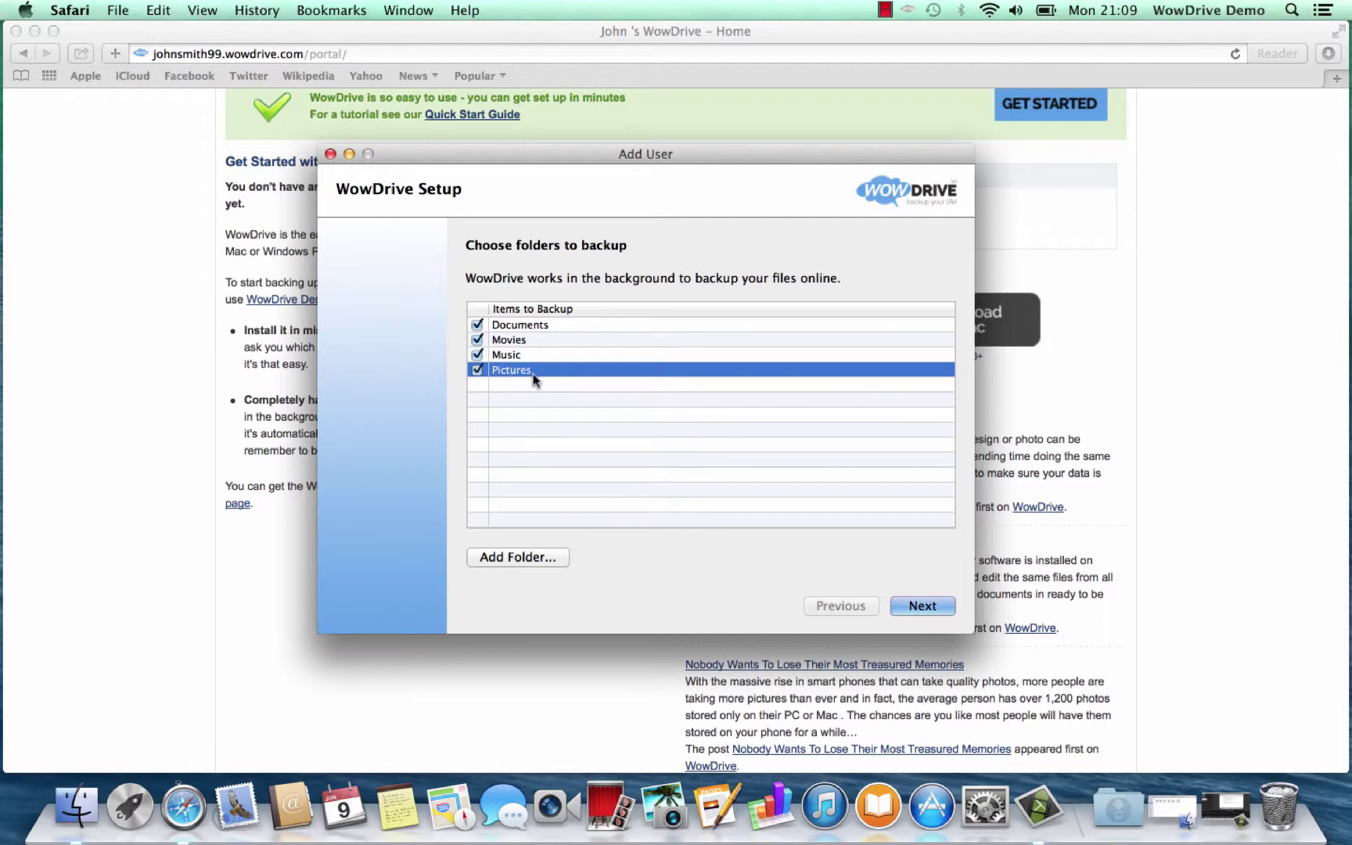
Add the Desktop folder to the backup list and continue to the installed confirmation
{"action": "left_click", "coordinate": [539, 556]}
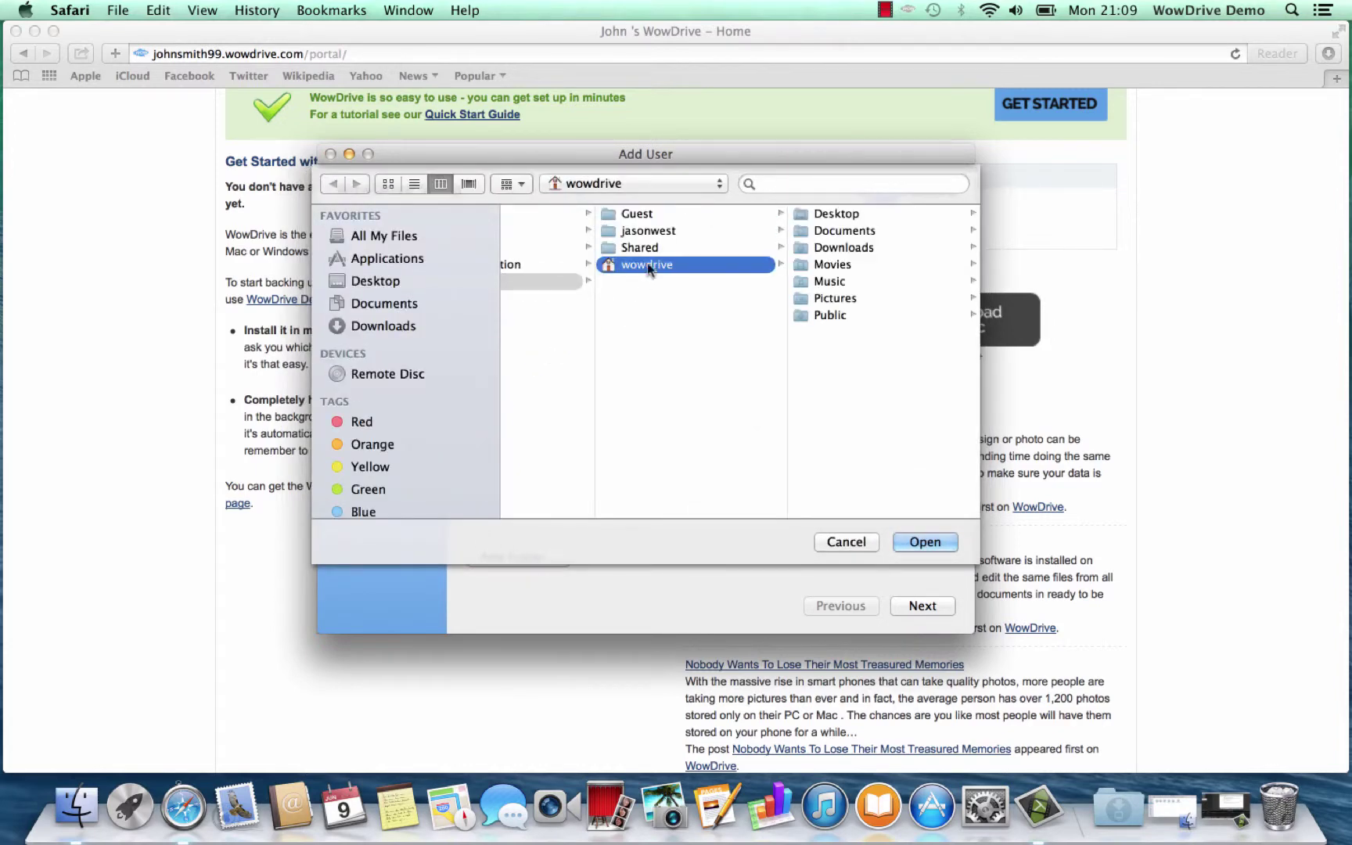
{"action": "left_click", "coordinate": [835, 214]}
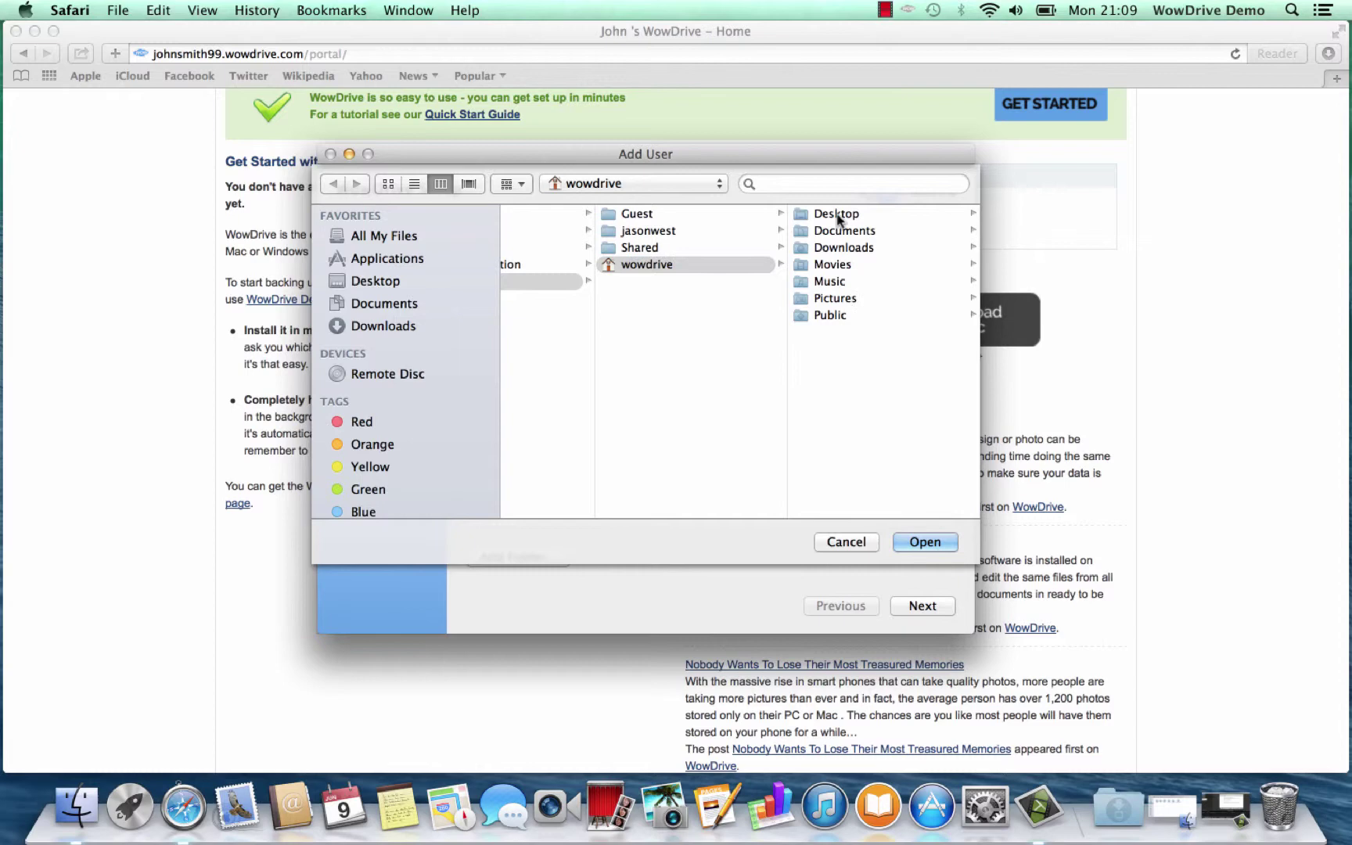
{"action": "left_click", "coordinate": [919, 542]}
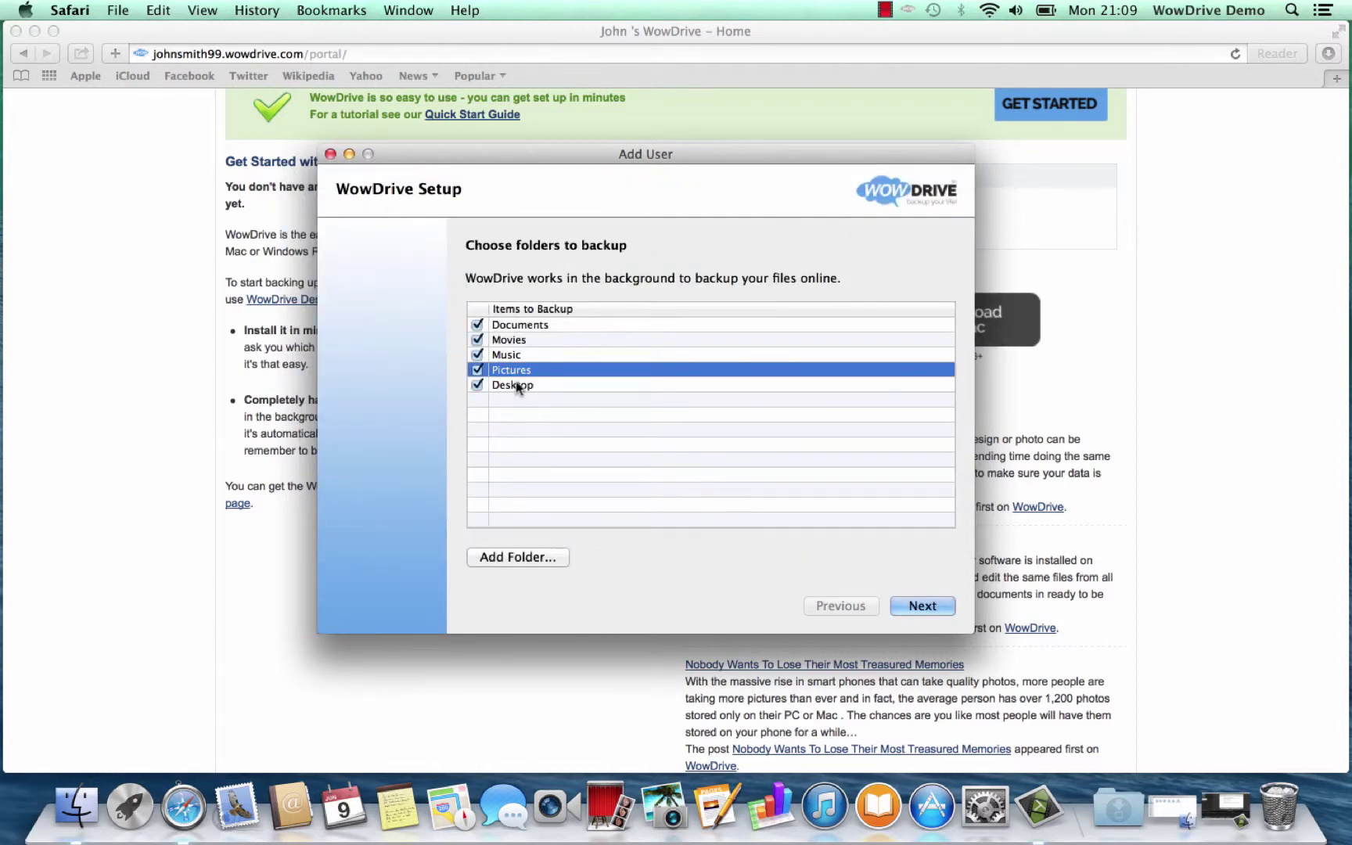
{"action": "left_click", "coordinate": [916, 606]}
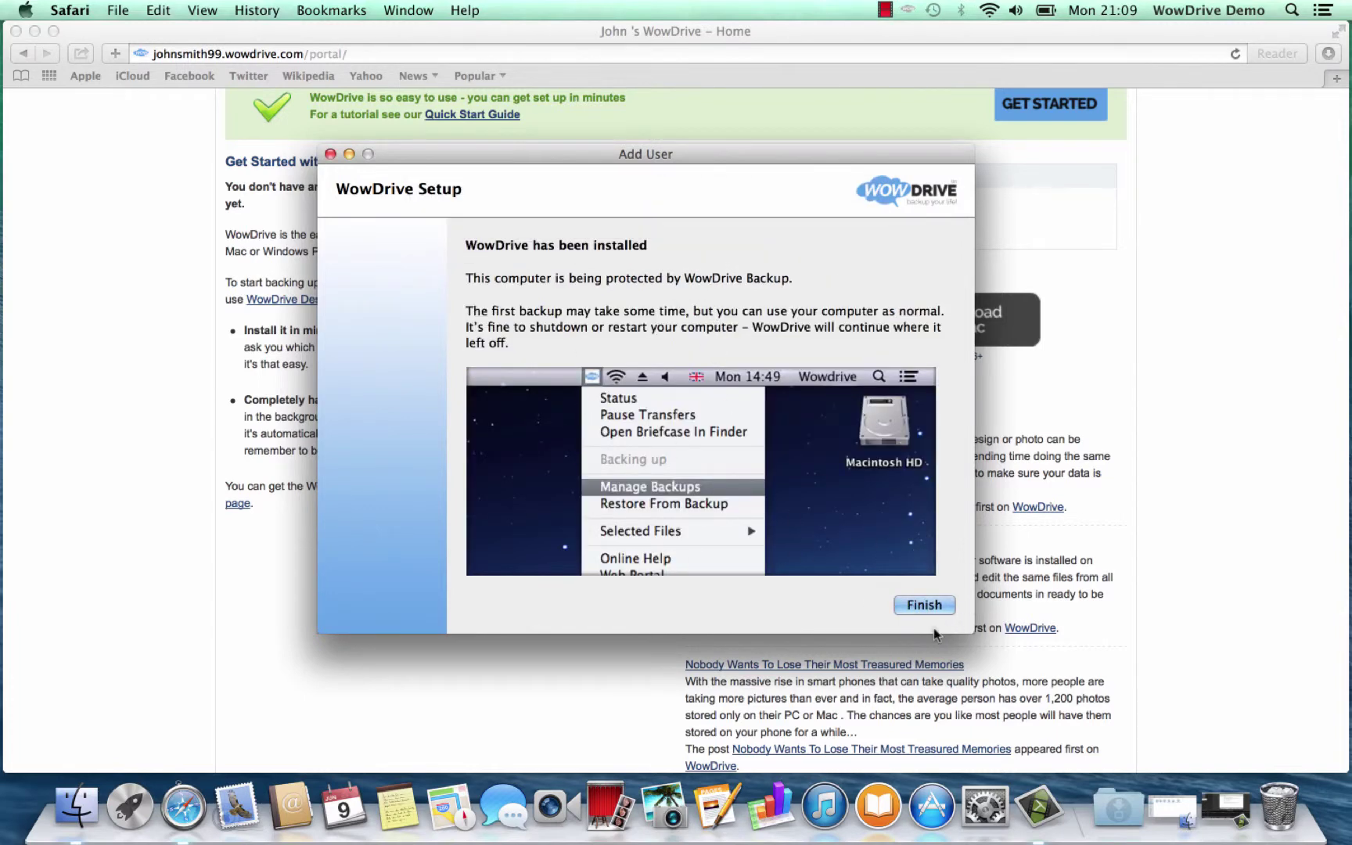
Finish setup, then apply Desktop, Documents, Movies, Music and Pictures in Manage Backups
{"action": "left_click", "coordinate": [908, 604]}
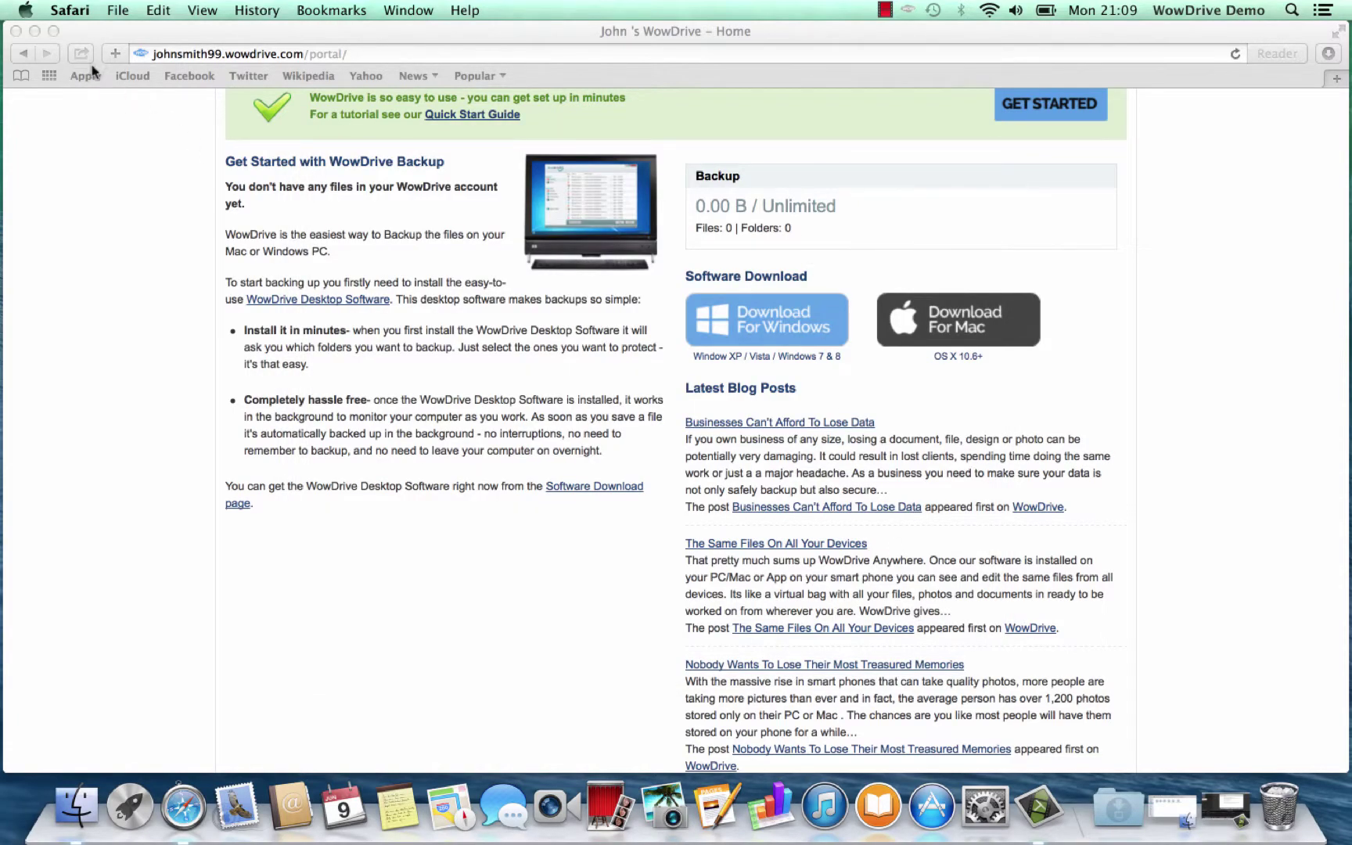
{"action": "left_click", "coordinate": [35, 30]}
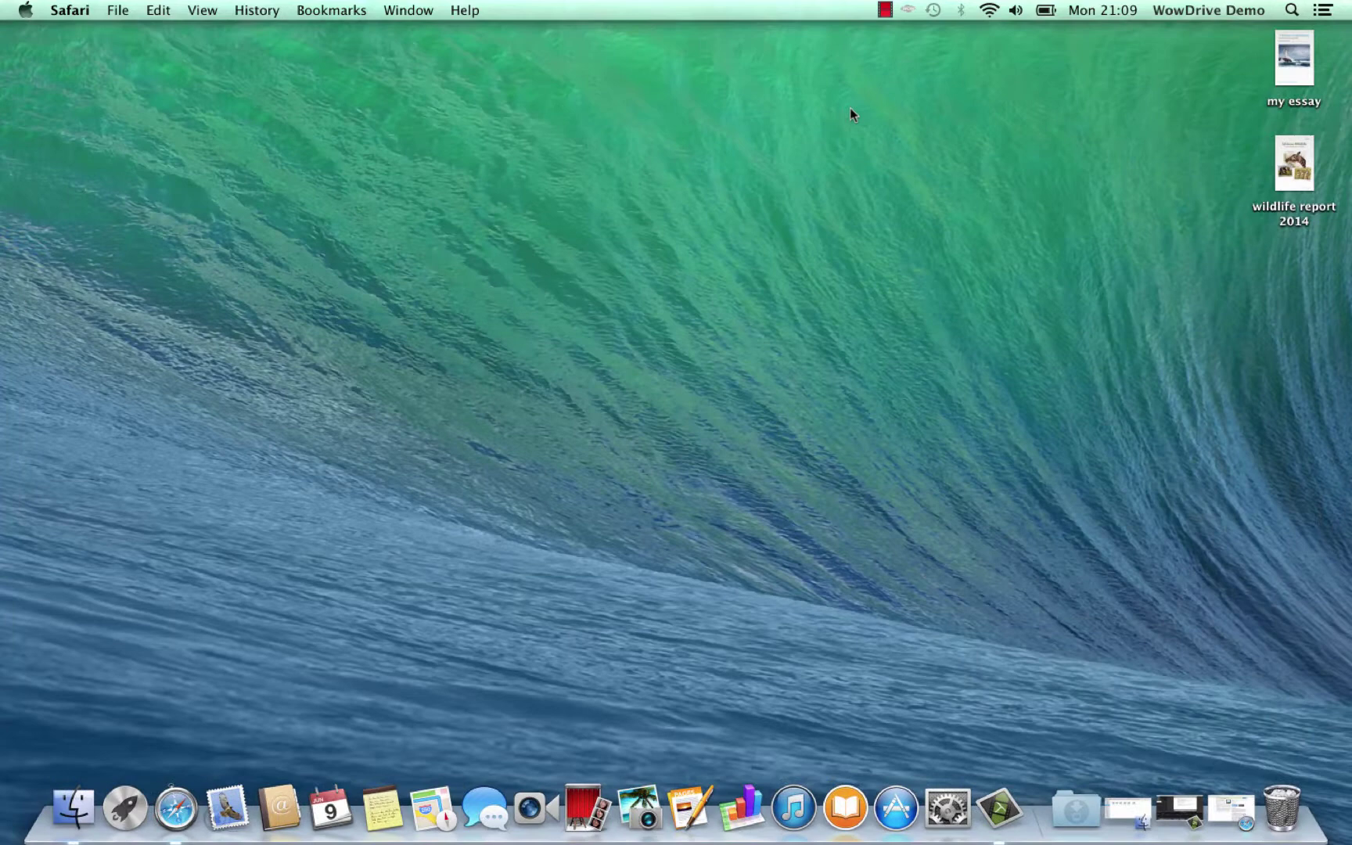
{"action": "left_click", "coordinate": [907, 10]}
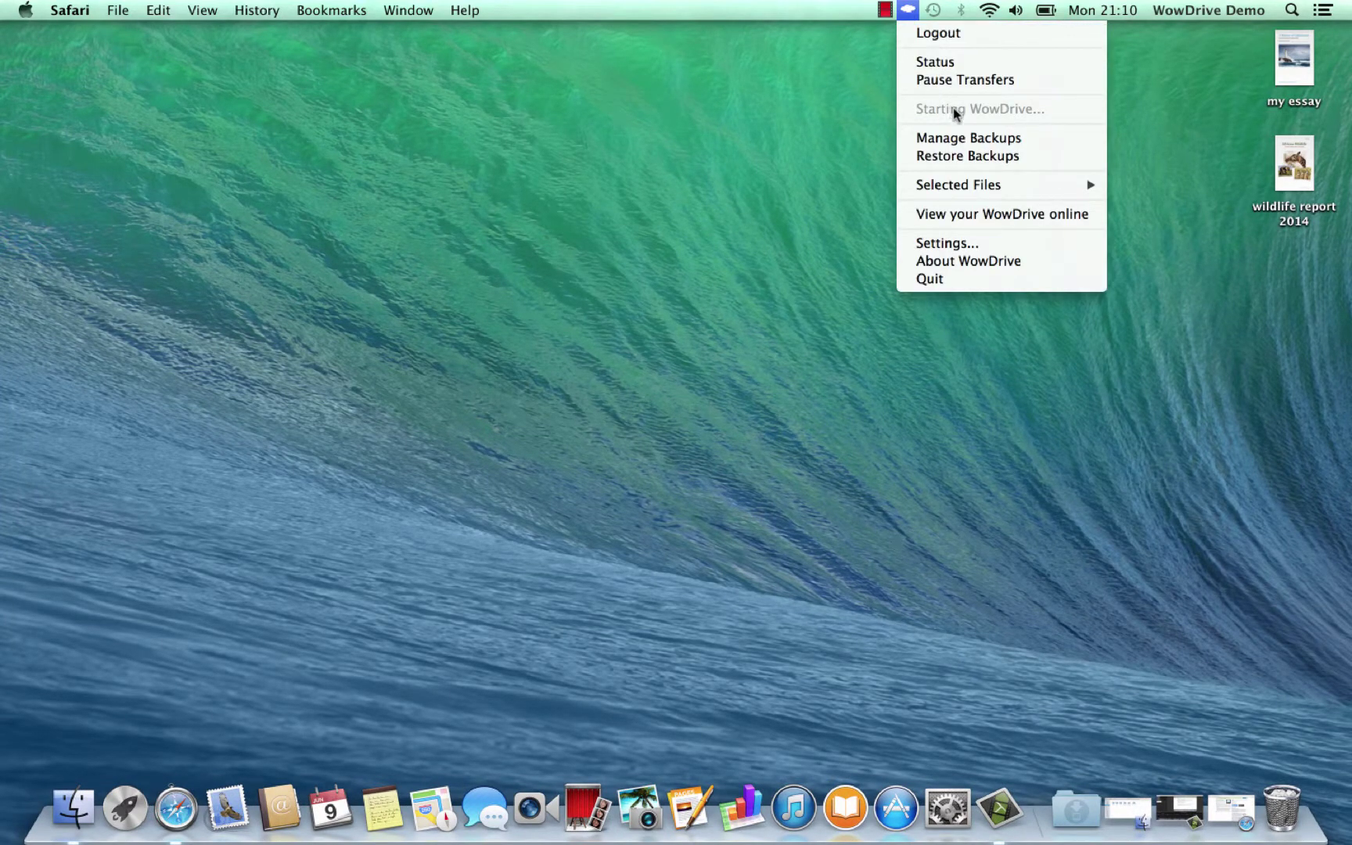
{"action": "left_click", "coordinate": [907, 10]}
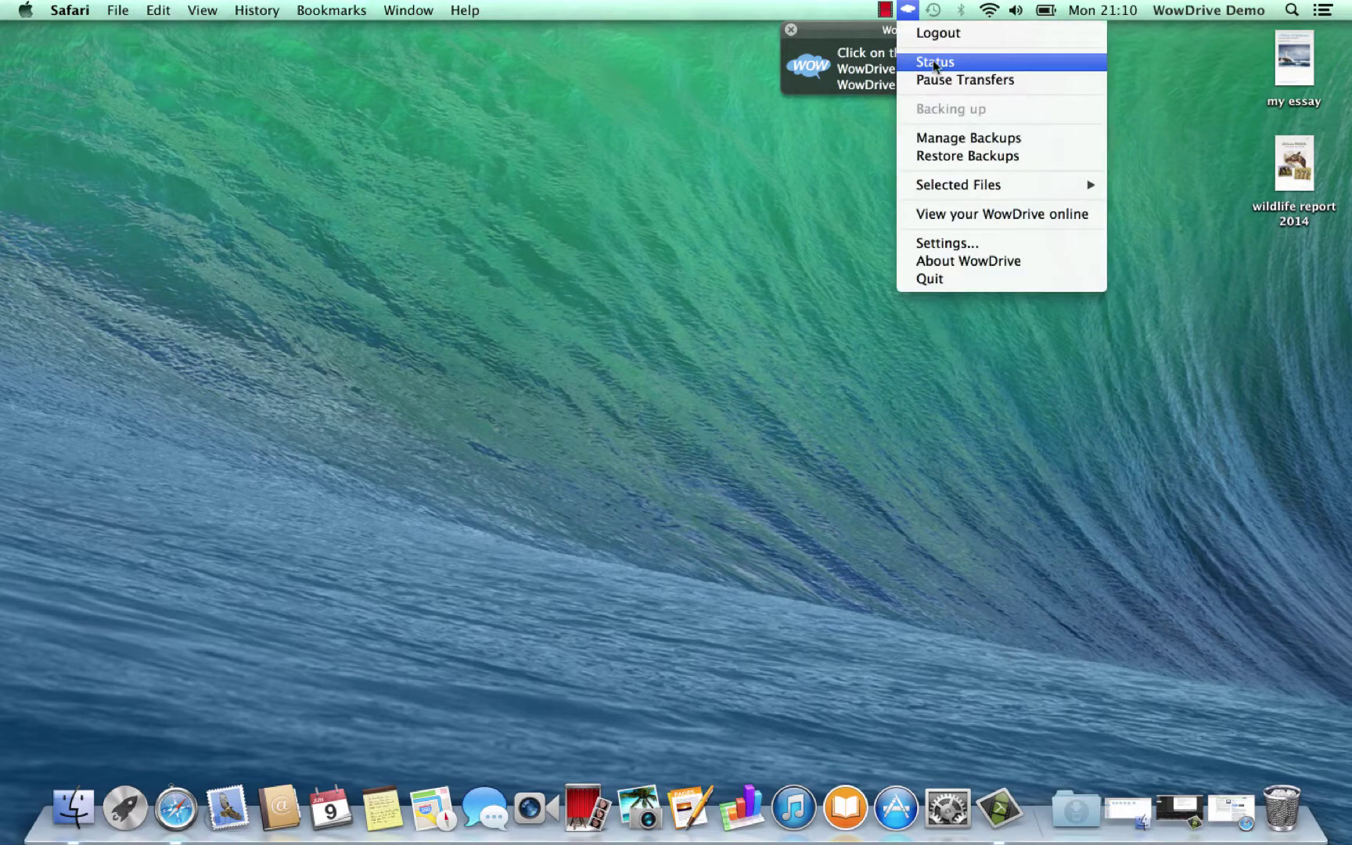
{"action": "left_click", "coordinate": [977, 132]}
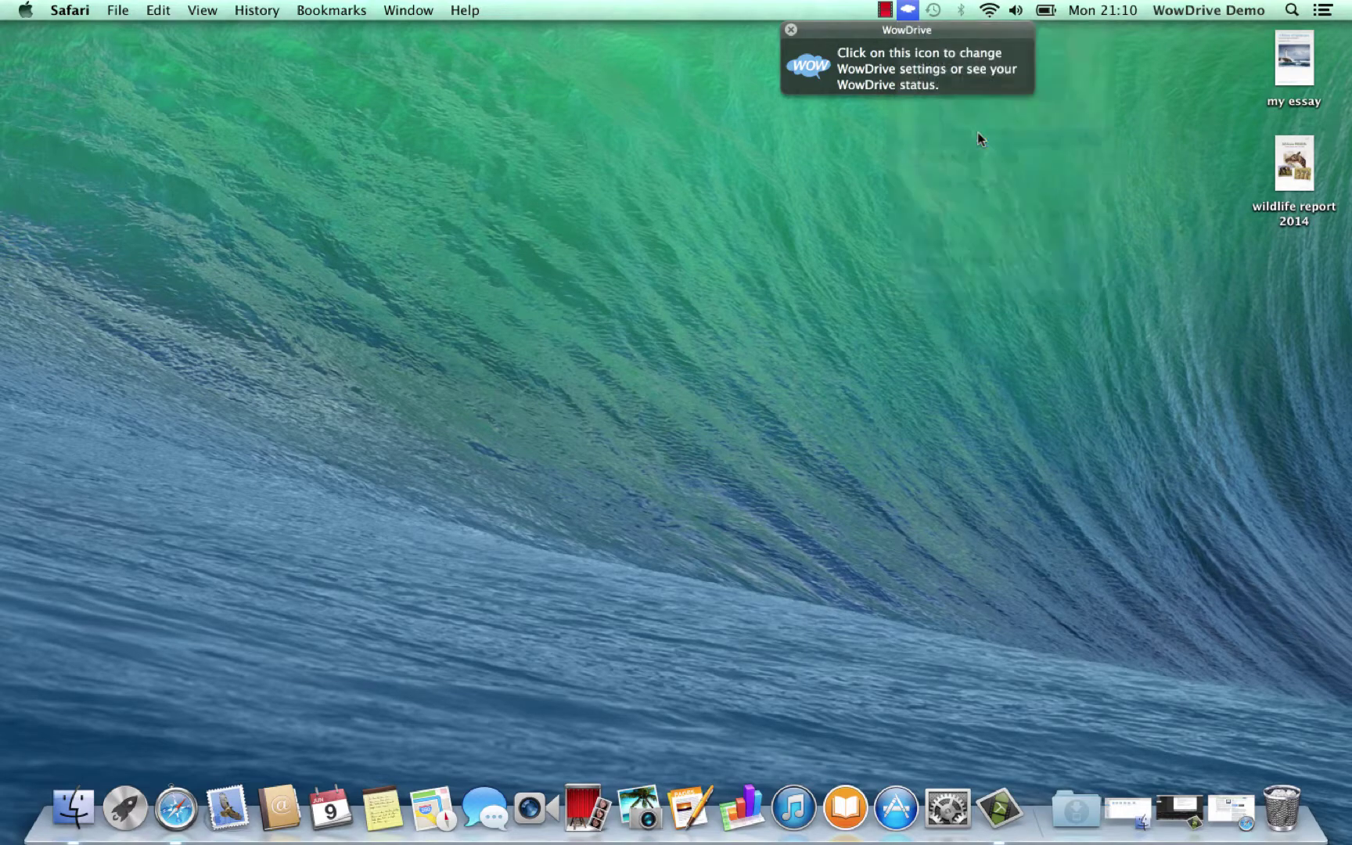
{"action": "left_click_drag", "start_coordinate": [771, 181], "coordinate": [737, 138]}
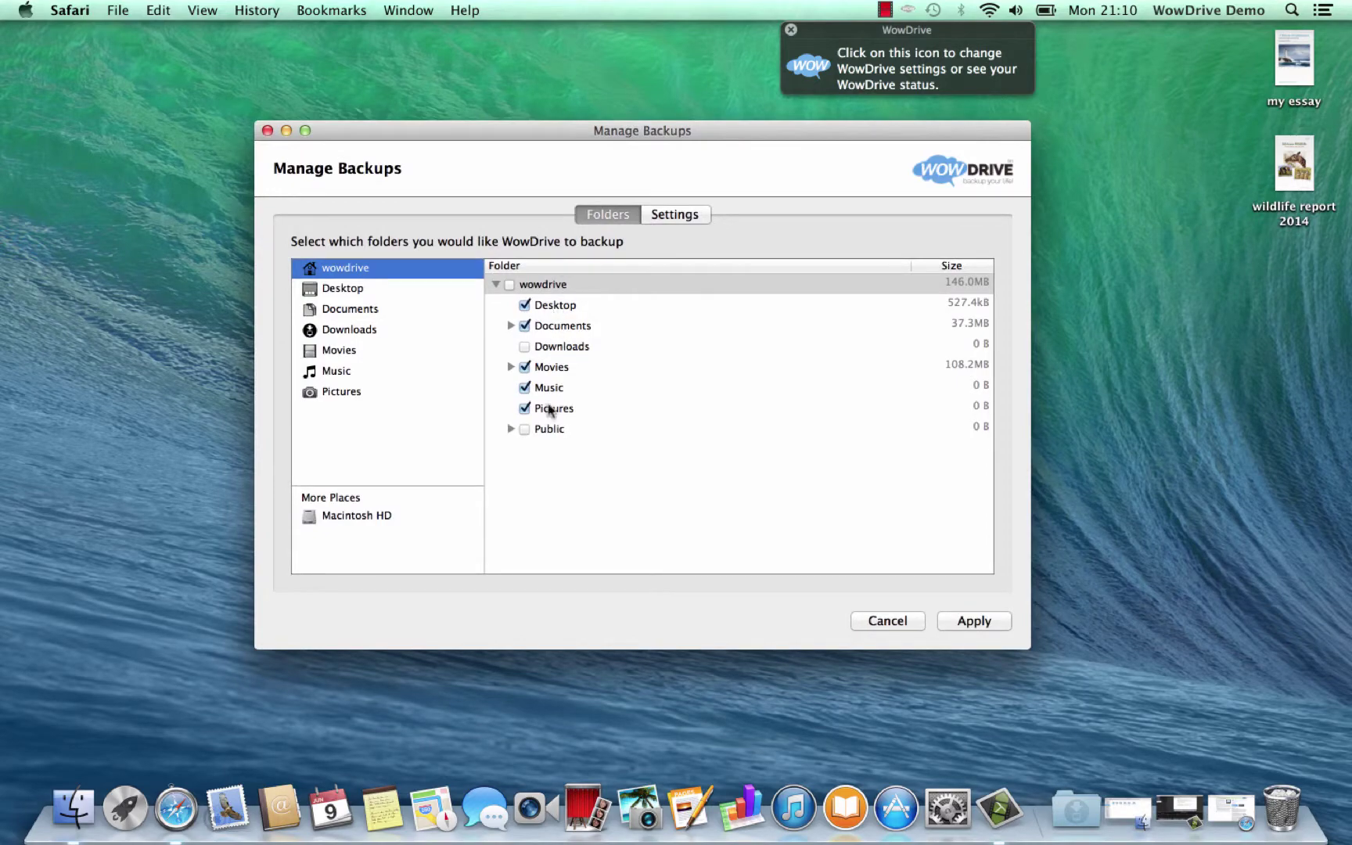
{"action": "left_click", "coordinate": [970, 622]}
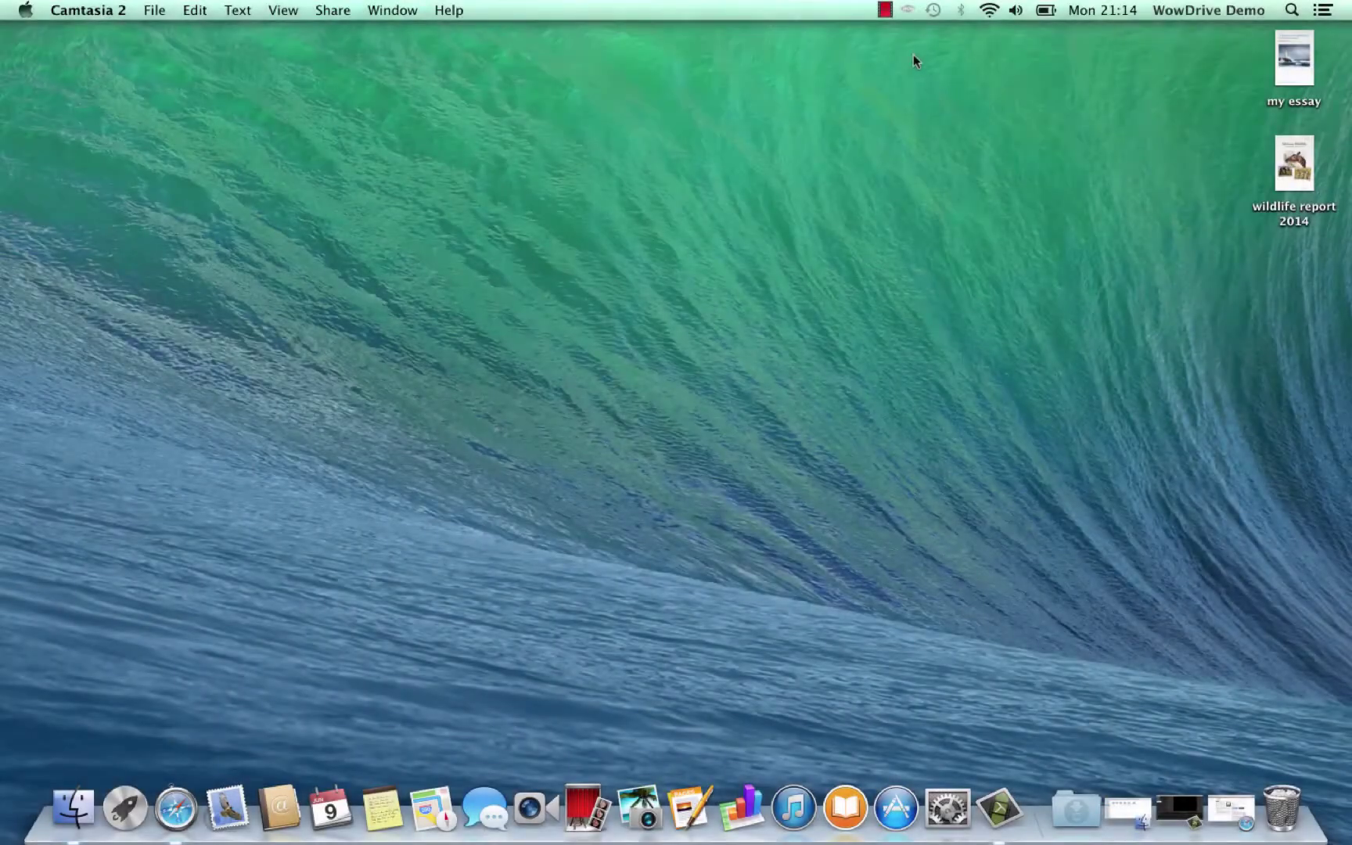
Open WowDrive's Status summary and its Detailed Status upload list
{"action": "left_click", "coordinate": [908, 11]}
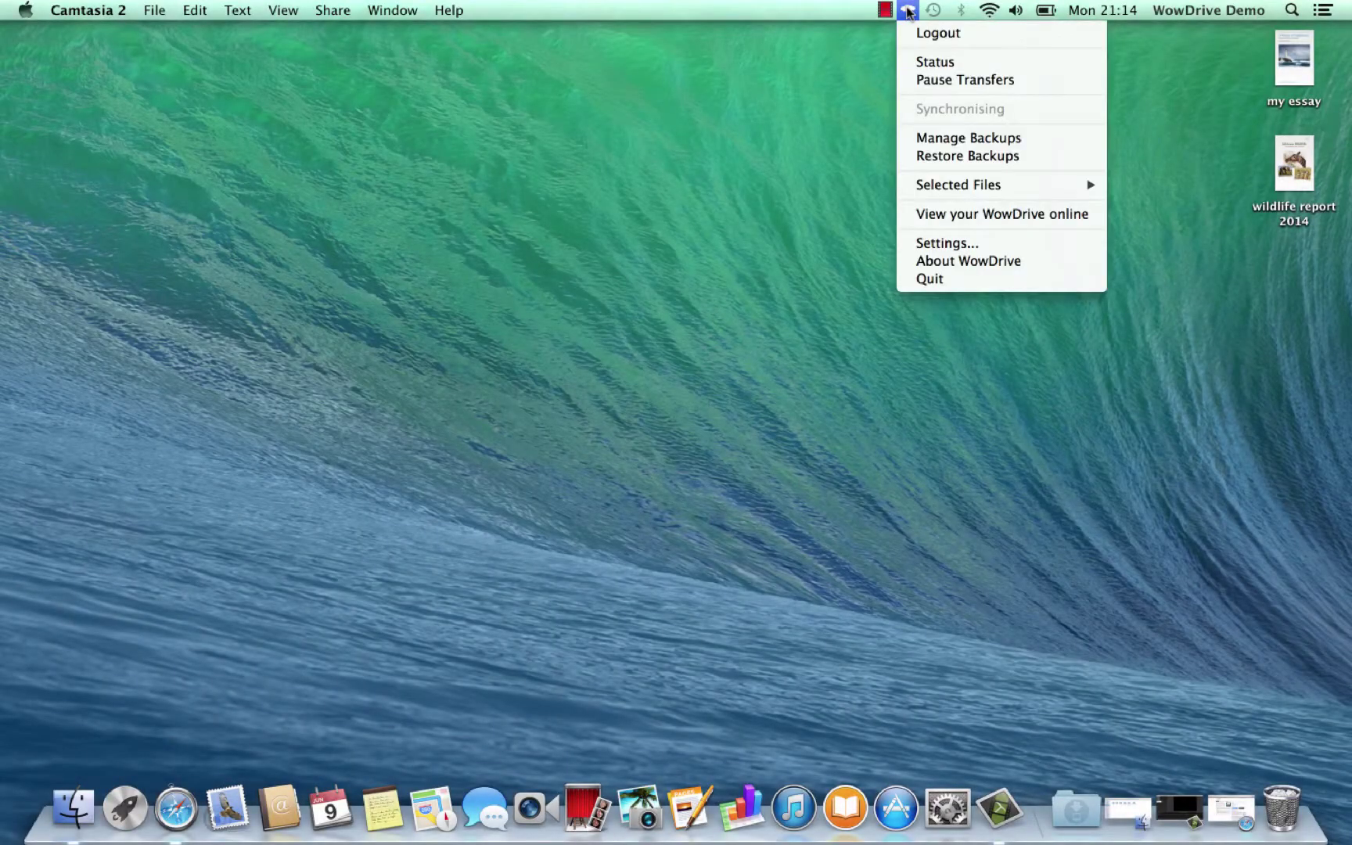
{"action": "left_click", "coordinate": [931, 62]}
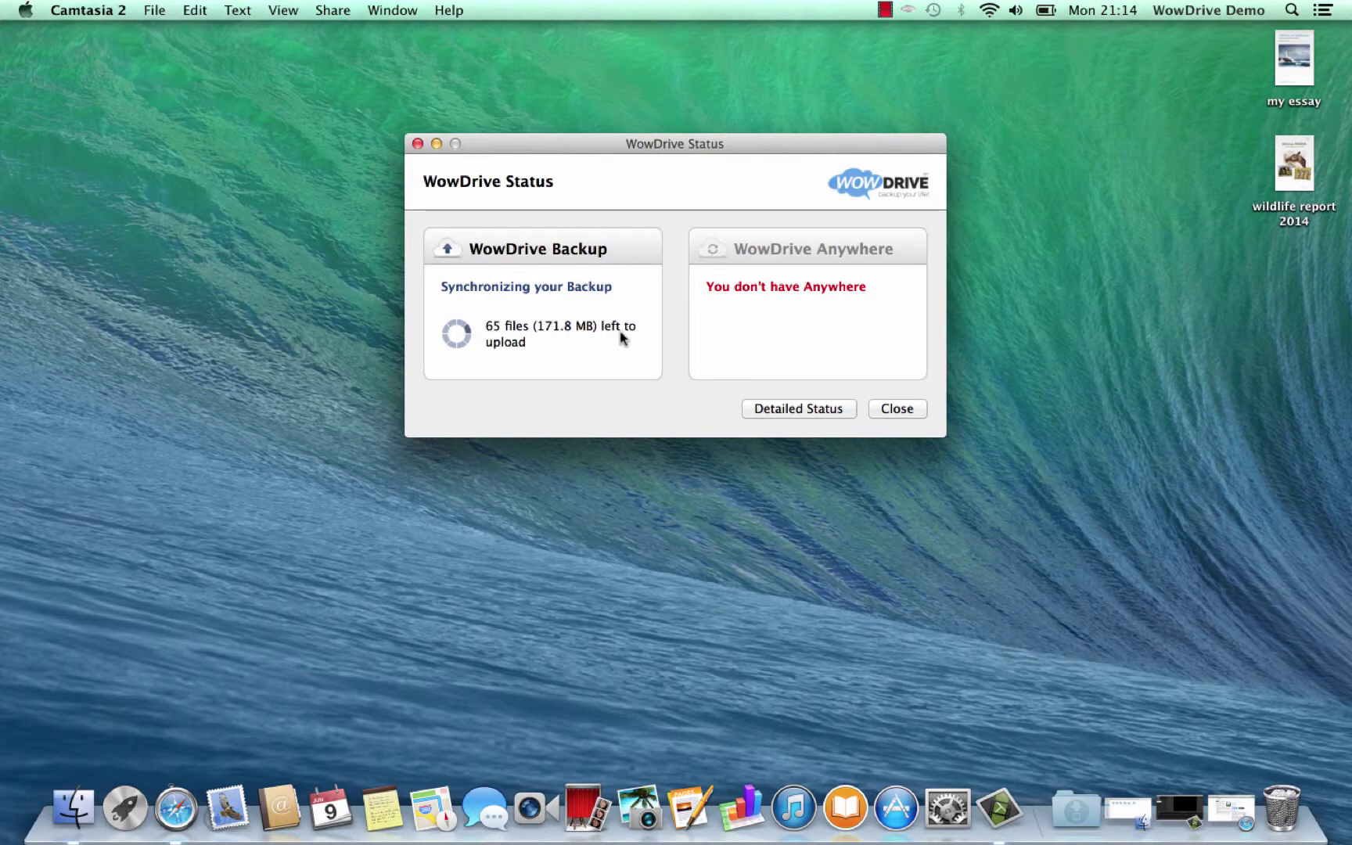
{"action": "left_click", "coordinate": [799, 411]}
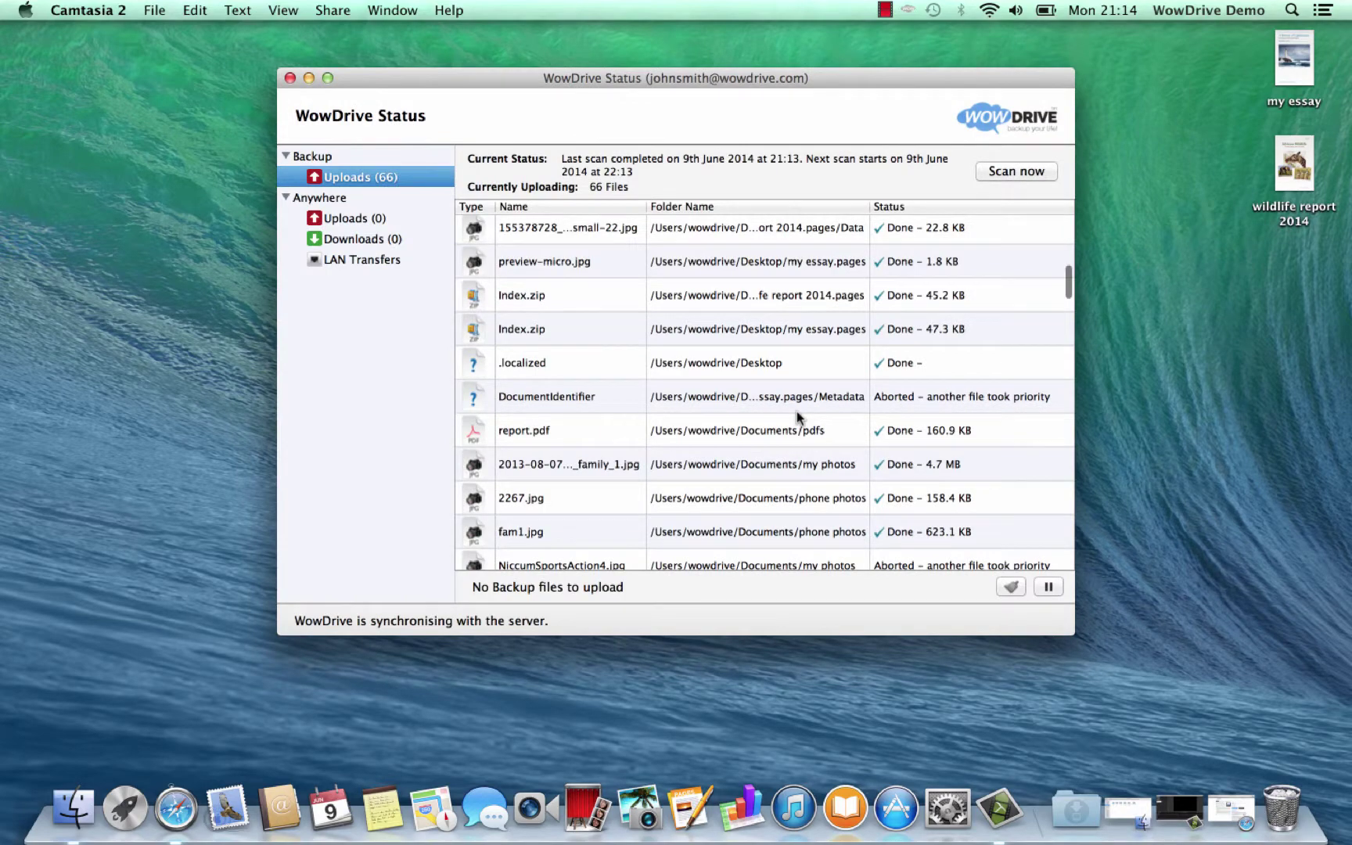
Scroll through the 66 uploads to see which files are done and which are queued
{"action": "scroll", "coordinate": [1056, 293], "scroll_direction": "down", "scroll_amount": 3}
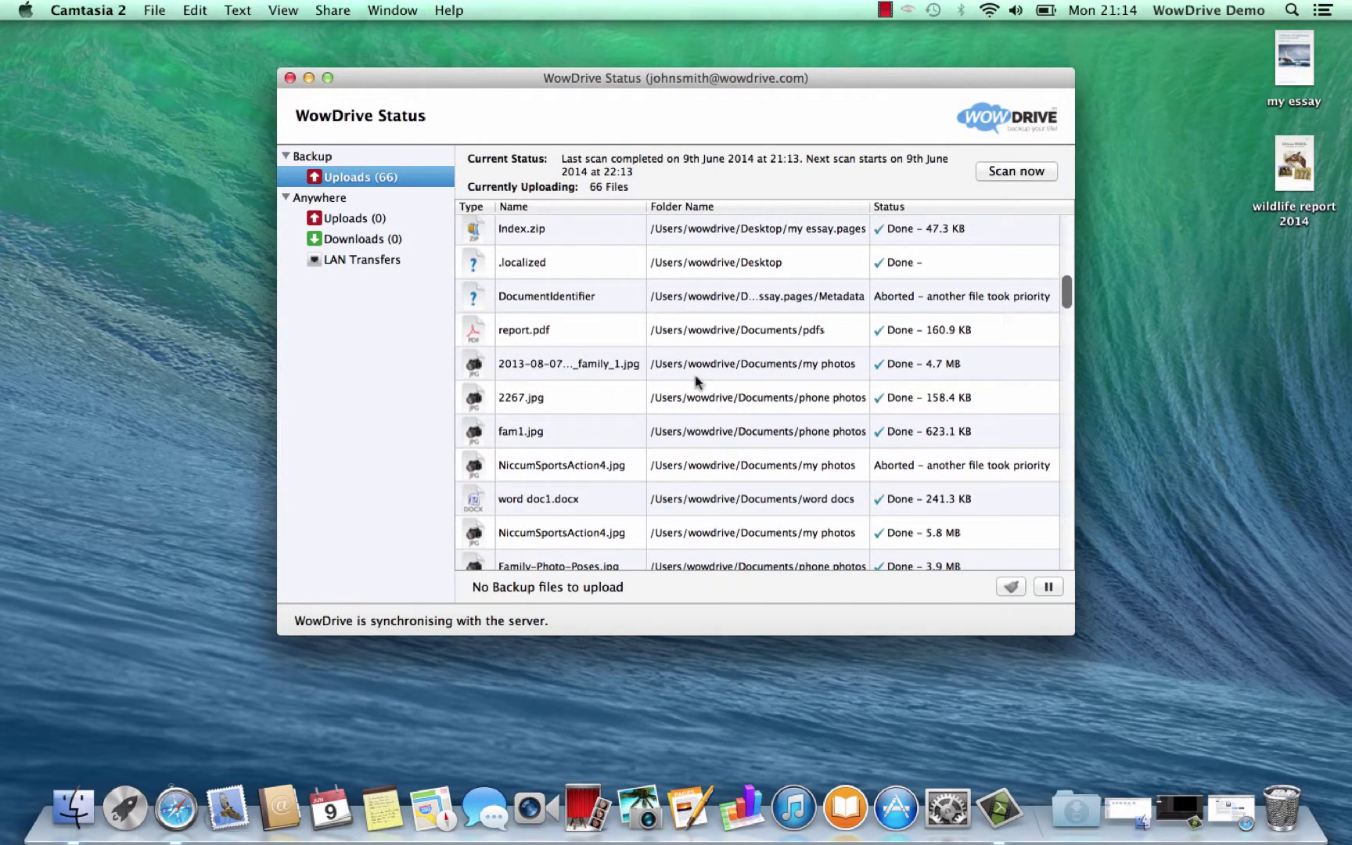
{"action": "scroll", "coordinate": [697, 391], "scroll_direction": "down", "scroll_amount": 10}
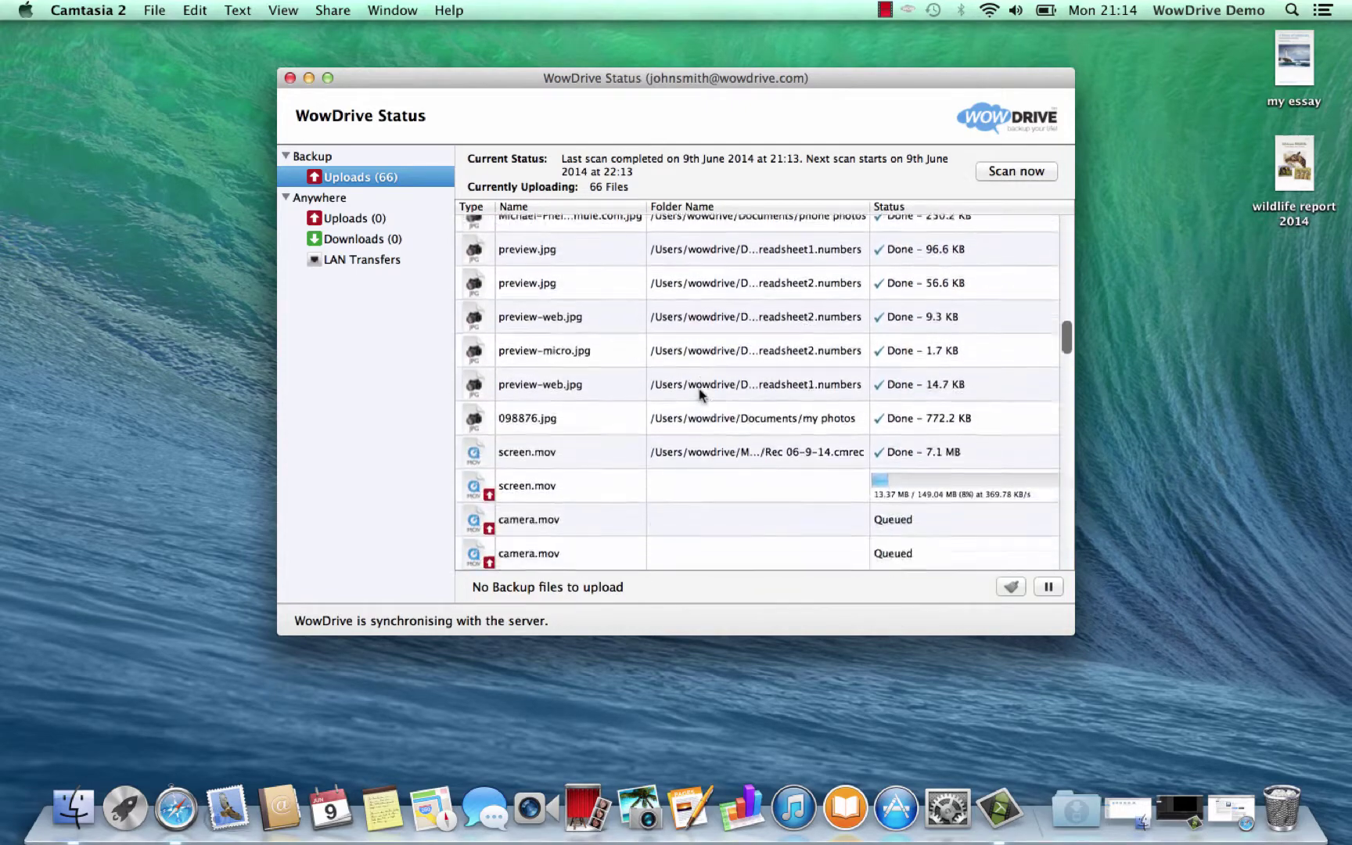
{"action": "scroll", "coordinate": [698, 394], "scroll_direction": "down", "scroll_amount": 6}
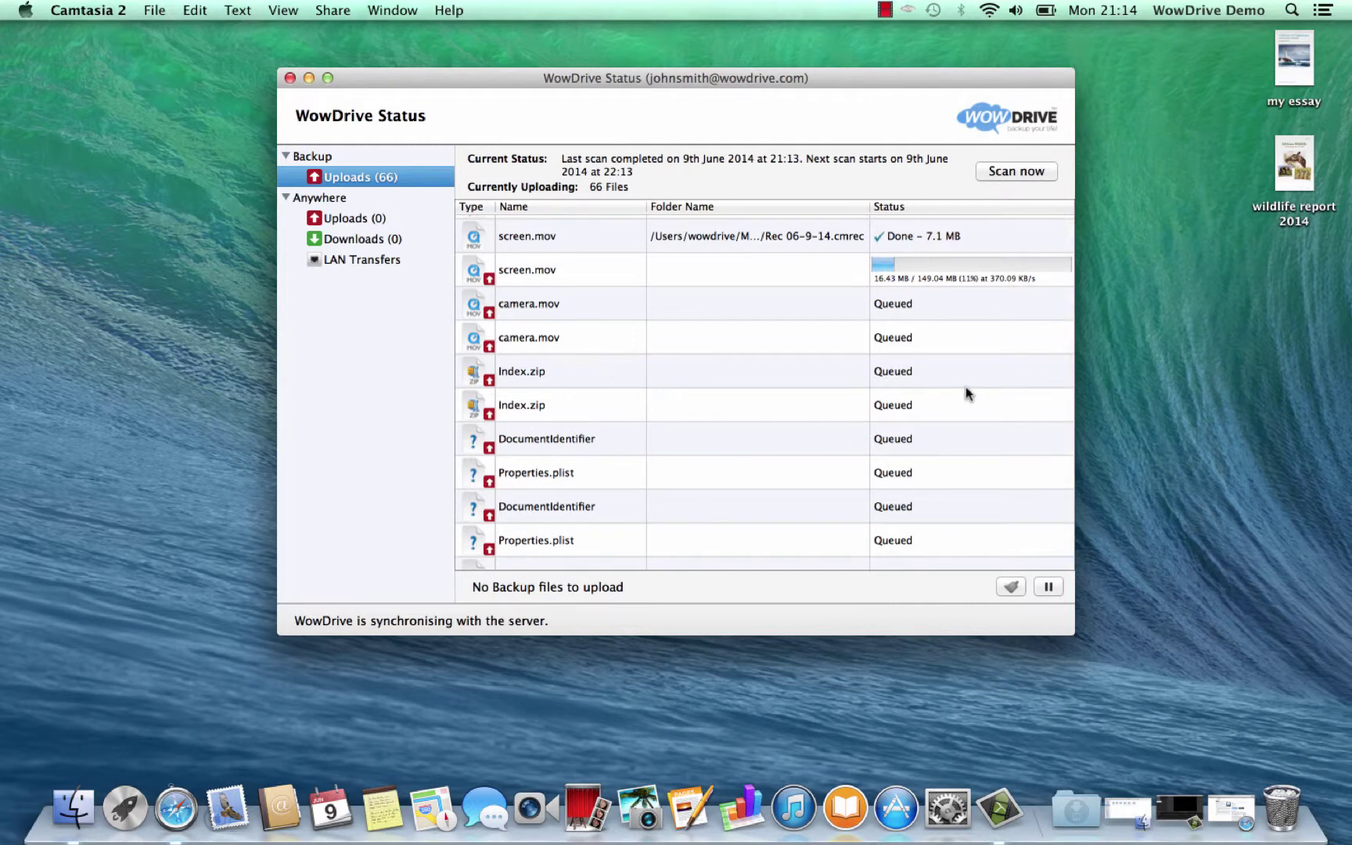
{"action": "scroll", "coordinate": [965, 386], "scroll_direction": "down", "scroll_amount": 3}
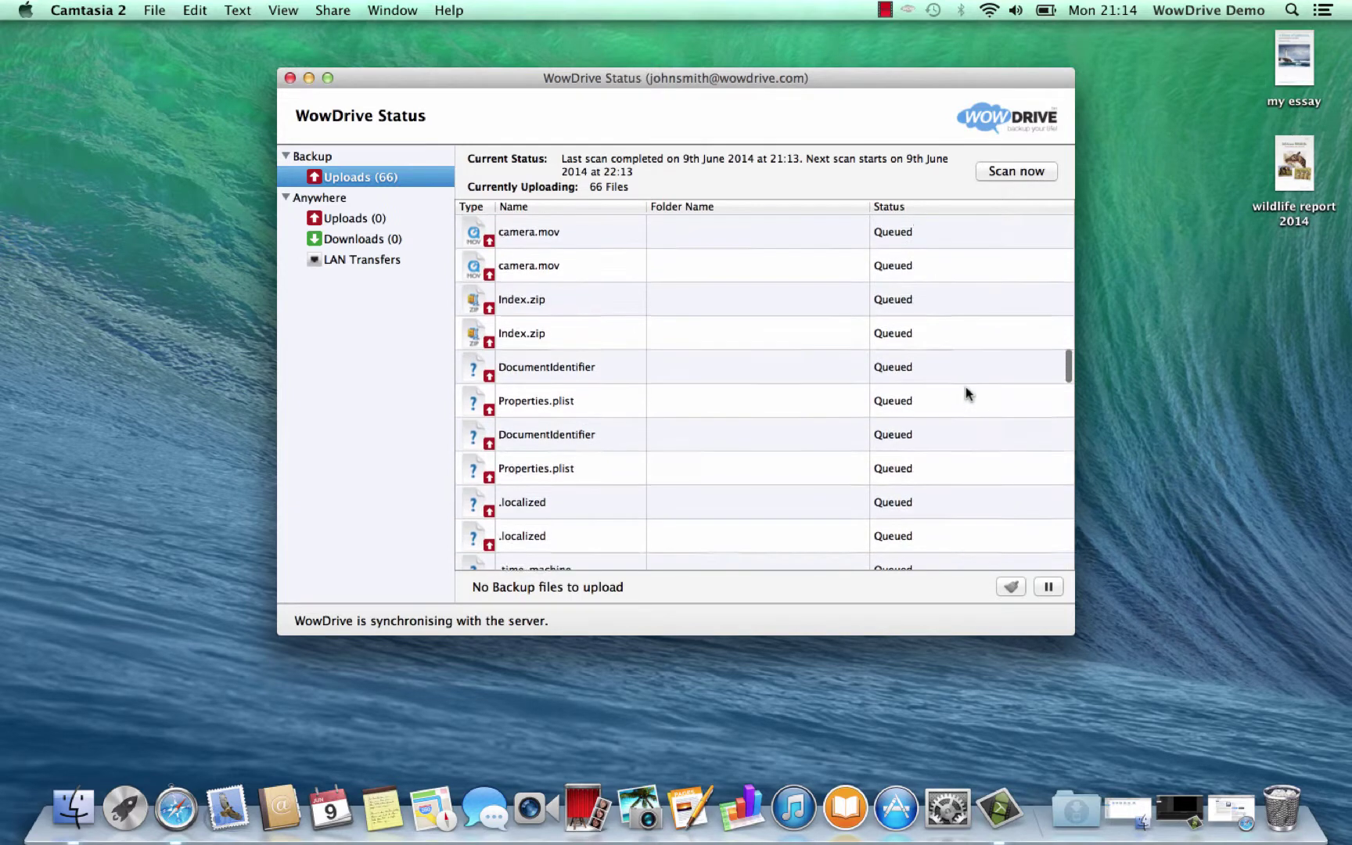
{"action": "scroll", "coordinate": [966, 392], "scroll_direction": "up", "scroll_amount": 4}
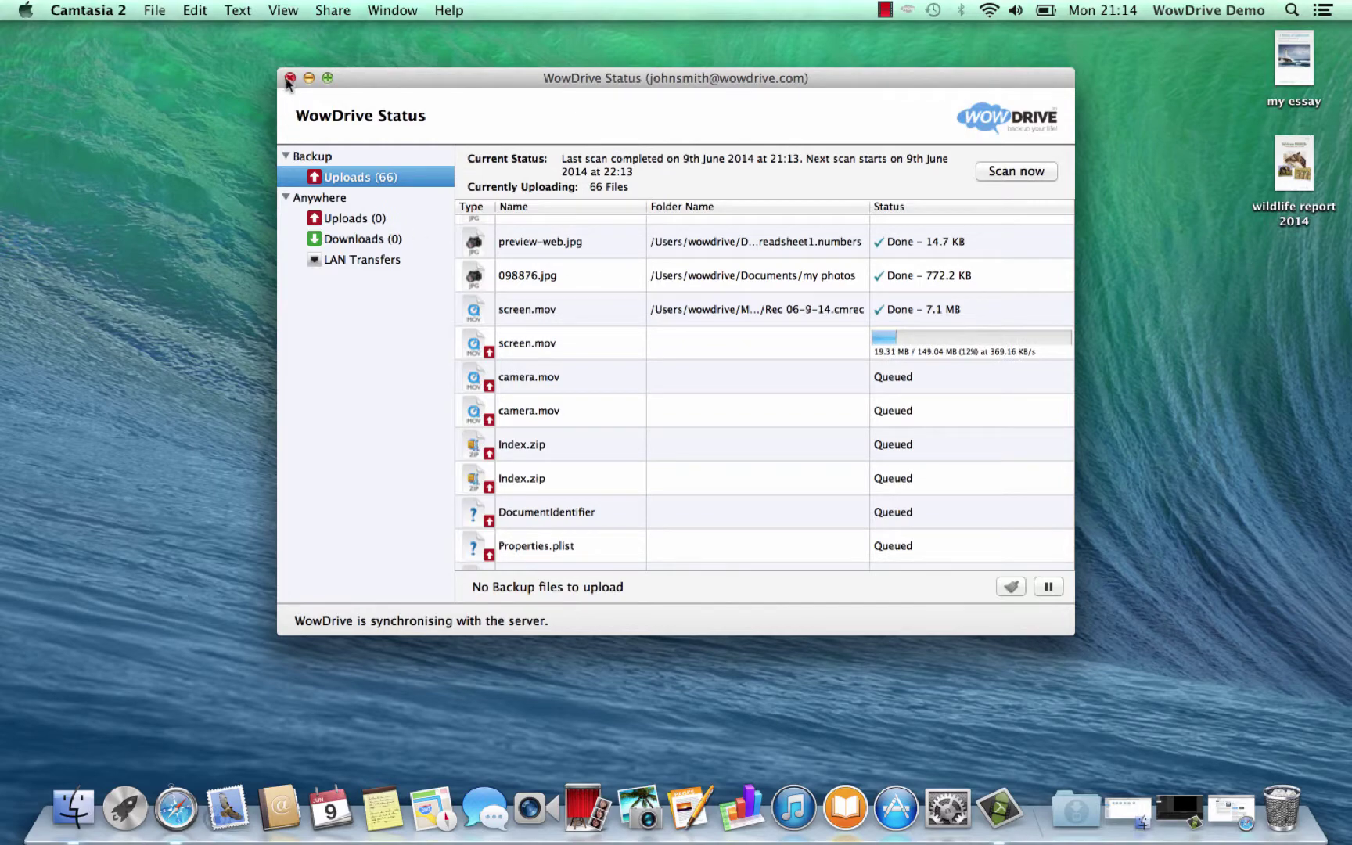
{"action": "left_click_drag", "start_coordinate": [464, 85], "coordinate": [444, 95]}
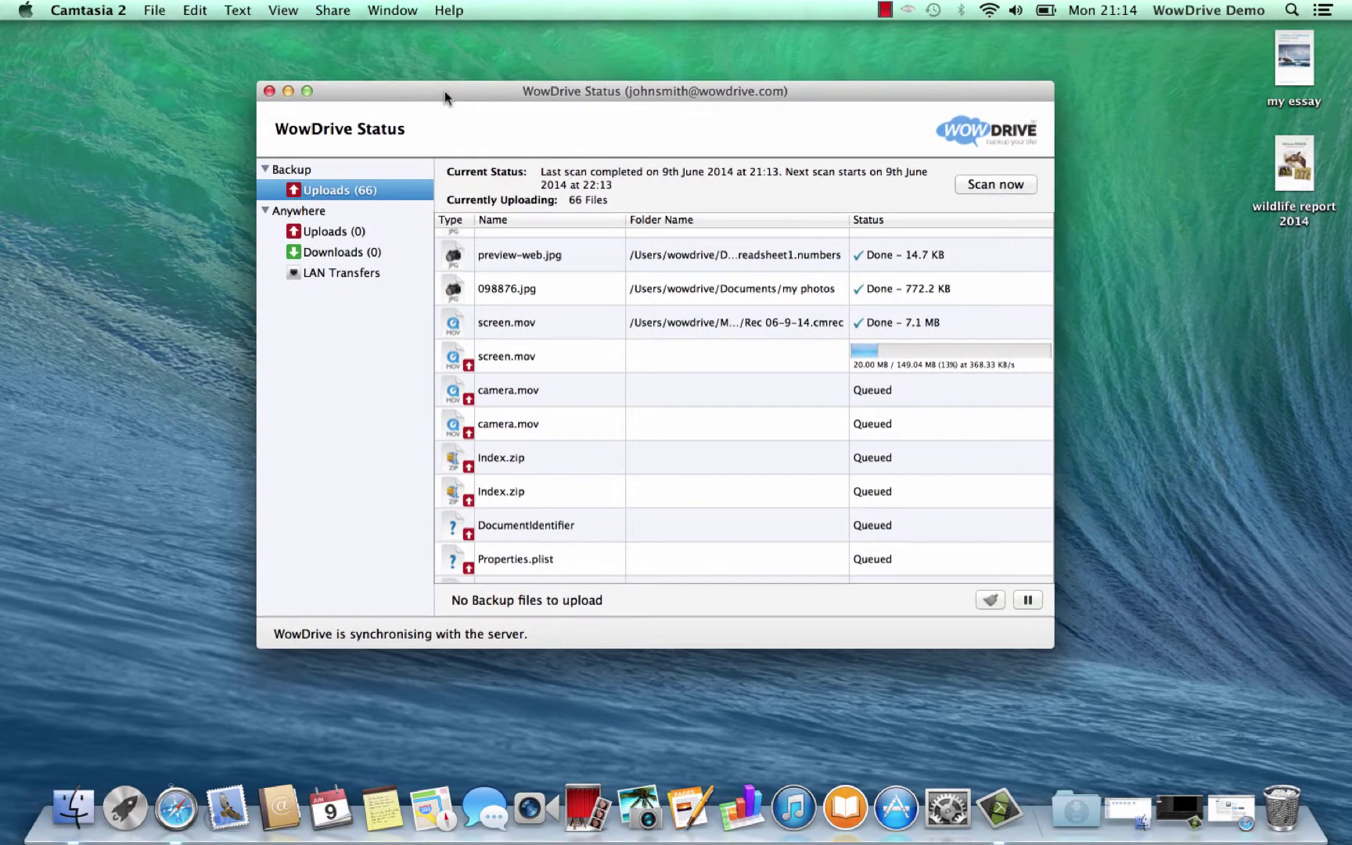
{"action": "scroll", "coordinate": [649, 294], "scroll_direction": "up", "scroll_amount": 3}
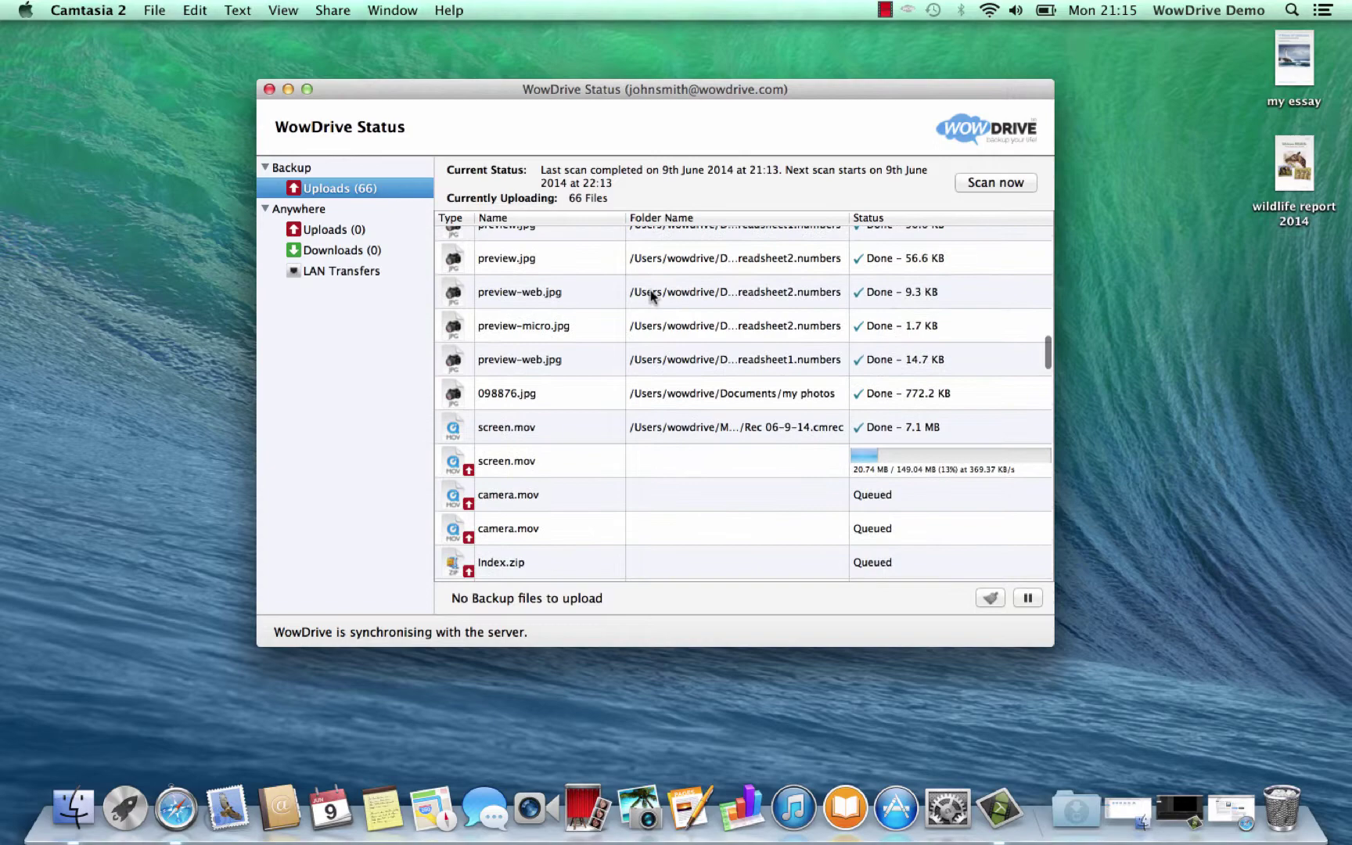
{"action": "scroll", "coordinate": [649, 295], "scroll_direction": "down", "scroll_amount": 8}
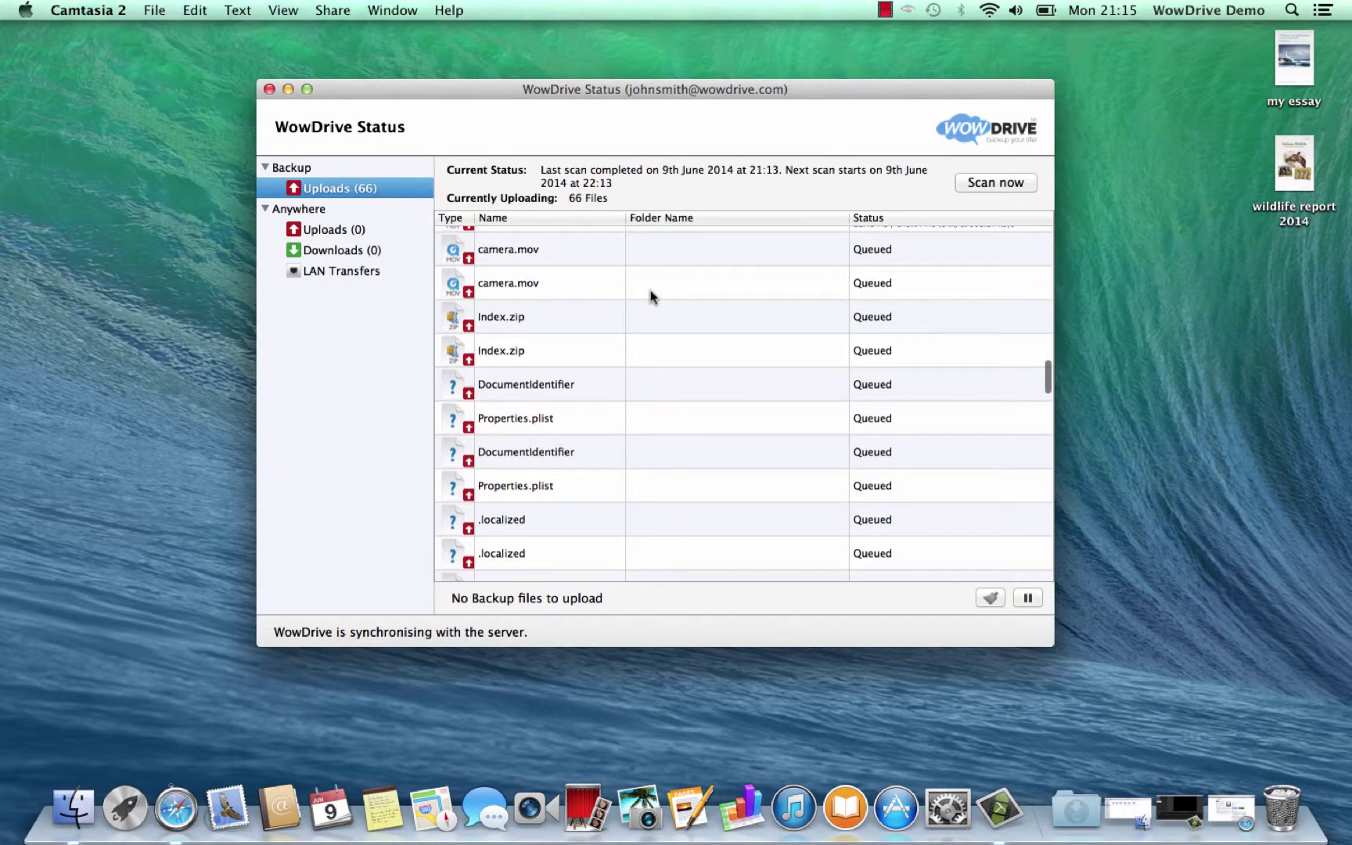
{"action": "scroll", "coordinate": [650, 295], "scroll_direction": "down", "scroll_amount": 10}
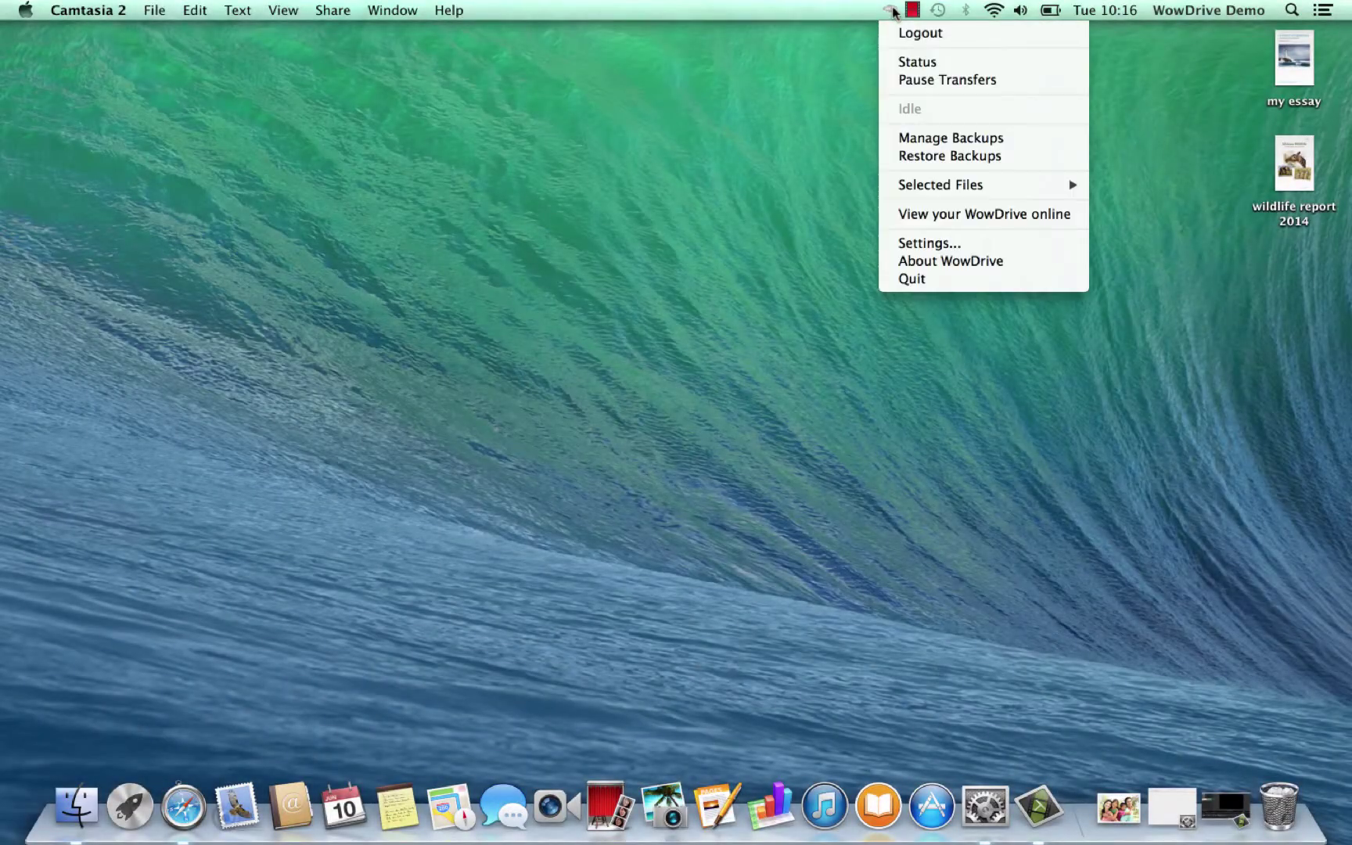
Verify the detailed list shows every file done and zero uploads left, then close both status windows
{"action": "left_click", "coordinate": [913, 64]}
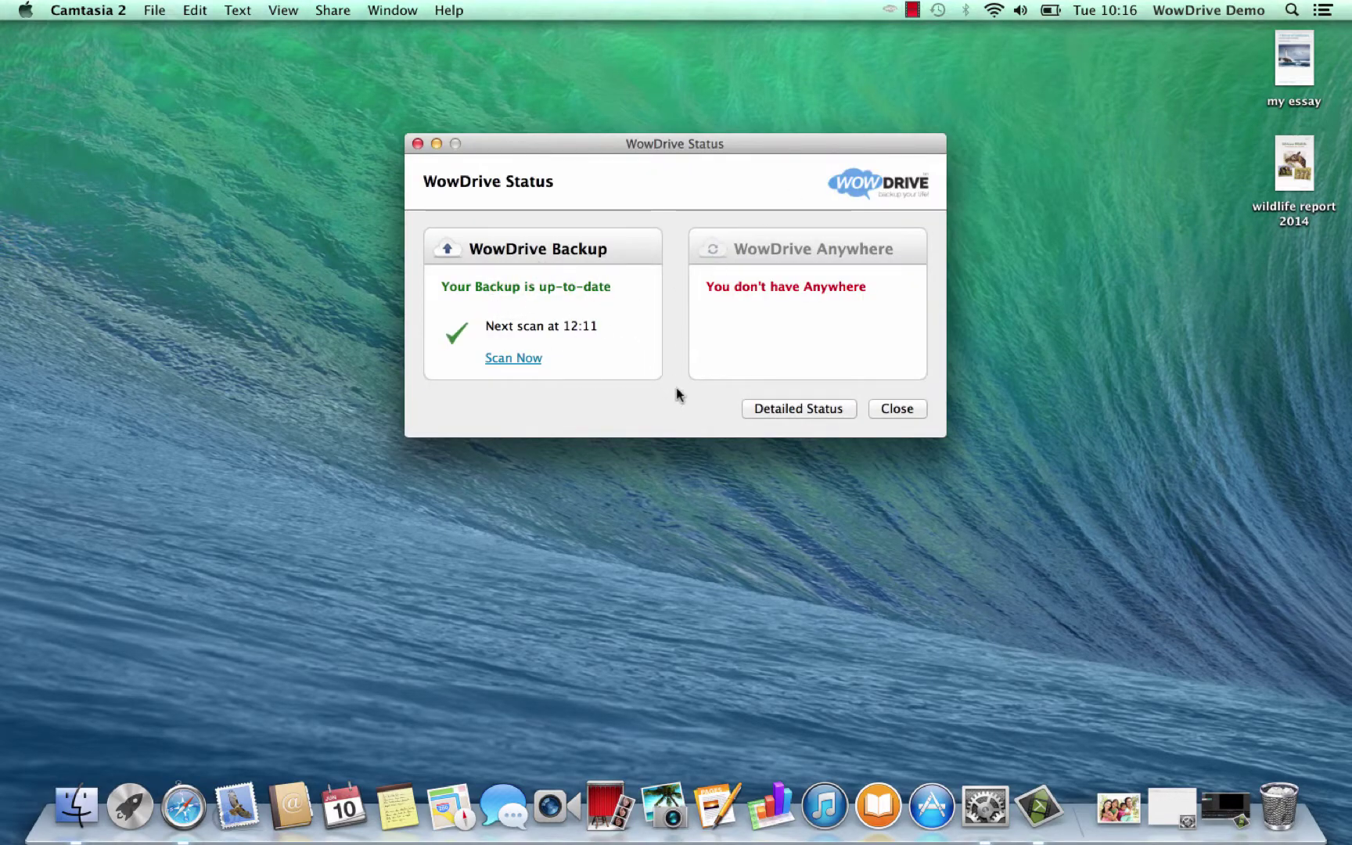
{"action": "left_click", "coordinate": [821, 405]}
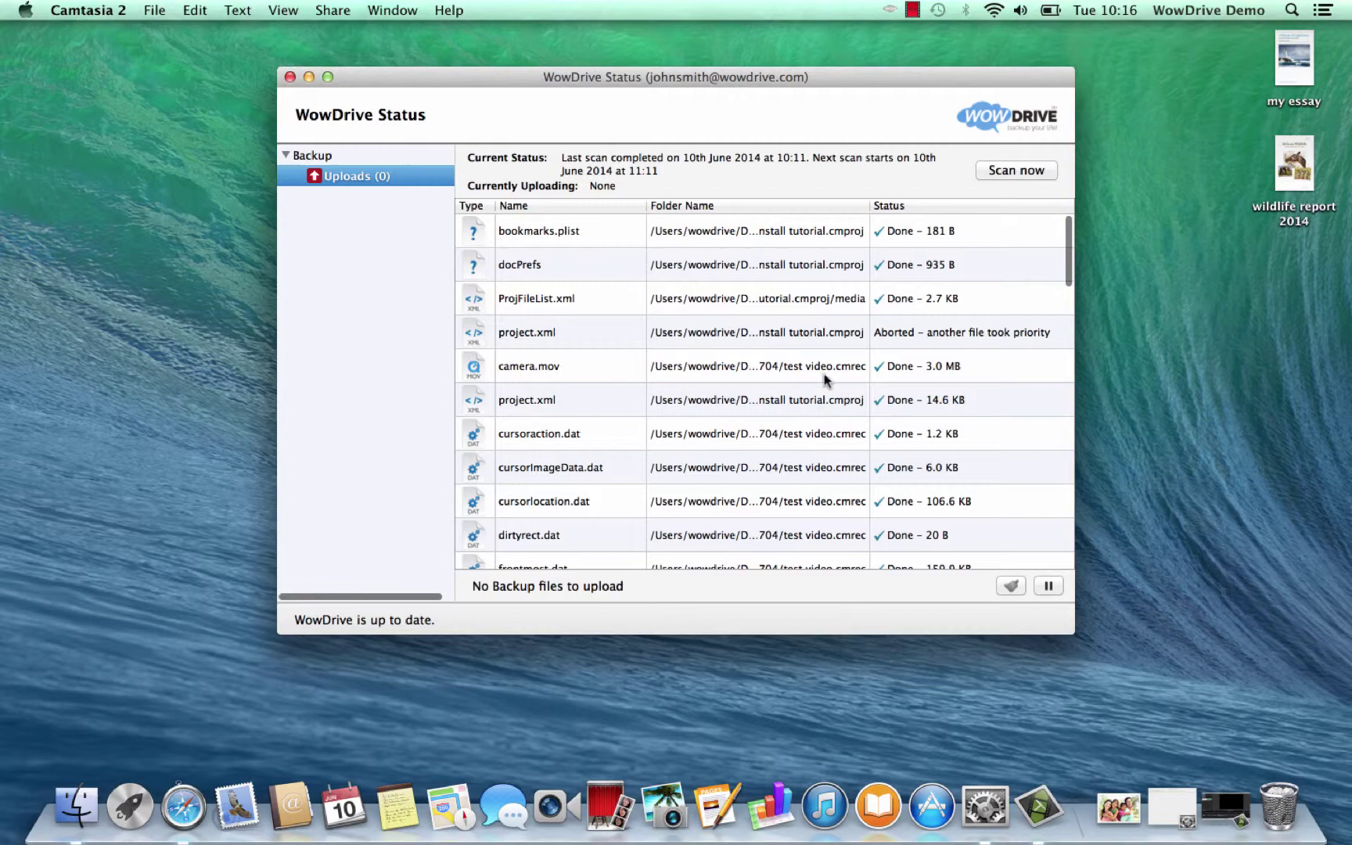
{"action": "scroll", "coordinate": [823, 380], "scroll_direction": "down", "scroll_amount": 15}
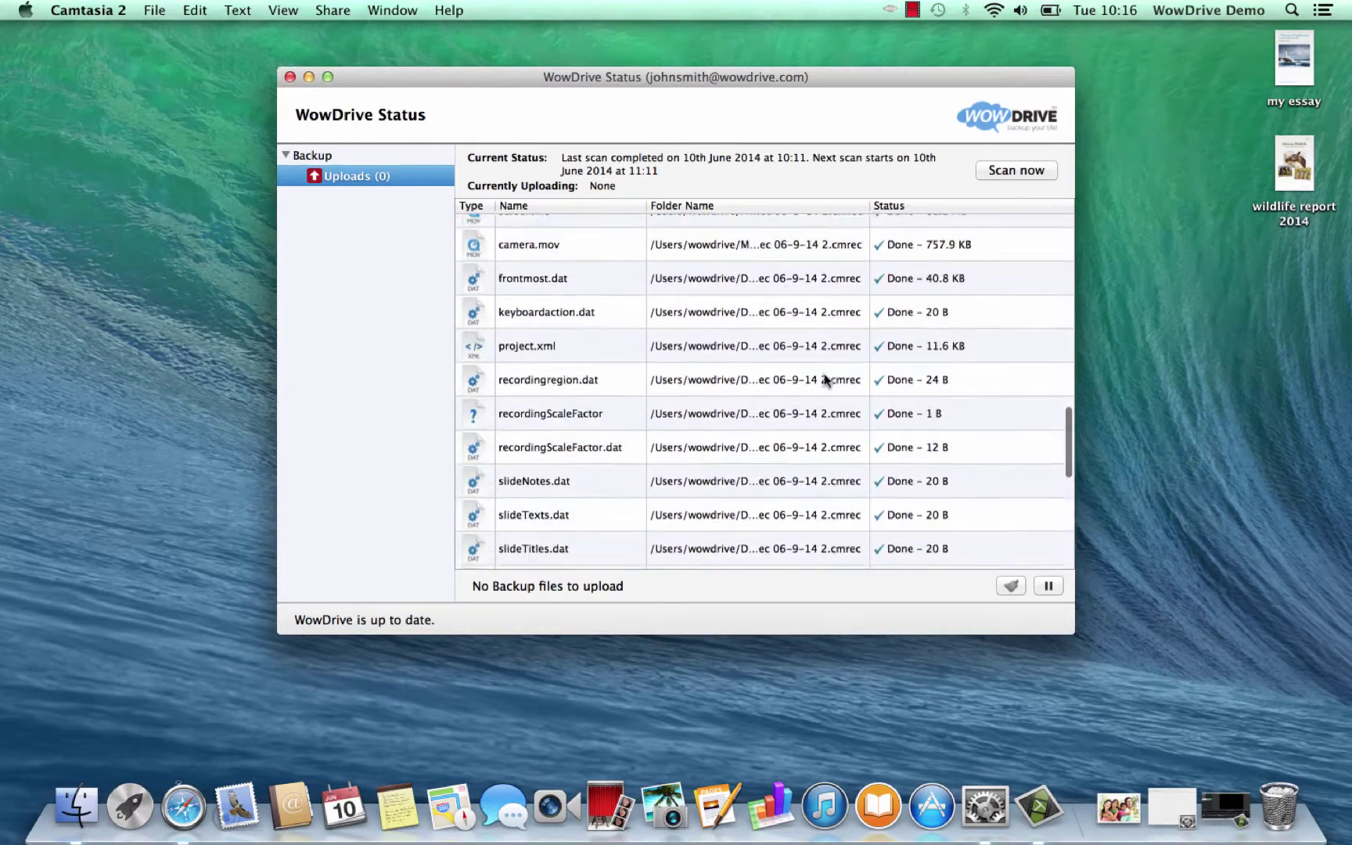
{"action": "scroll", "coordinate": [825, 381], "scroll_direction": "down", "scroll_amount": 10}
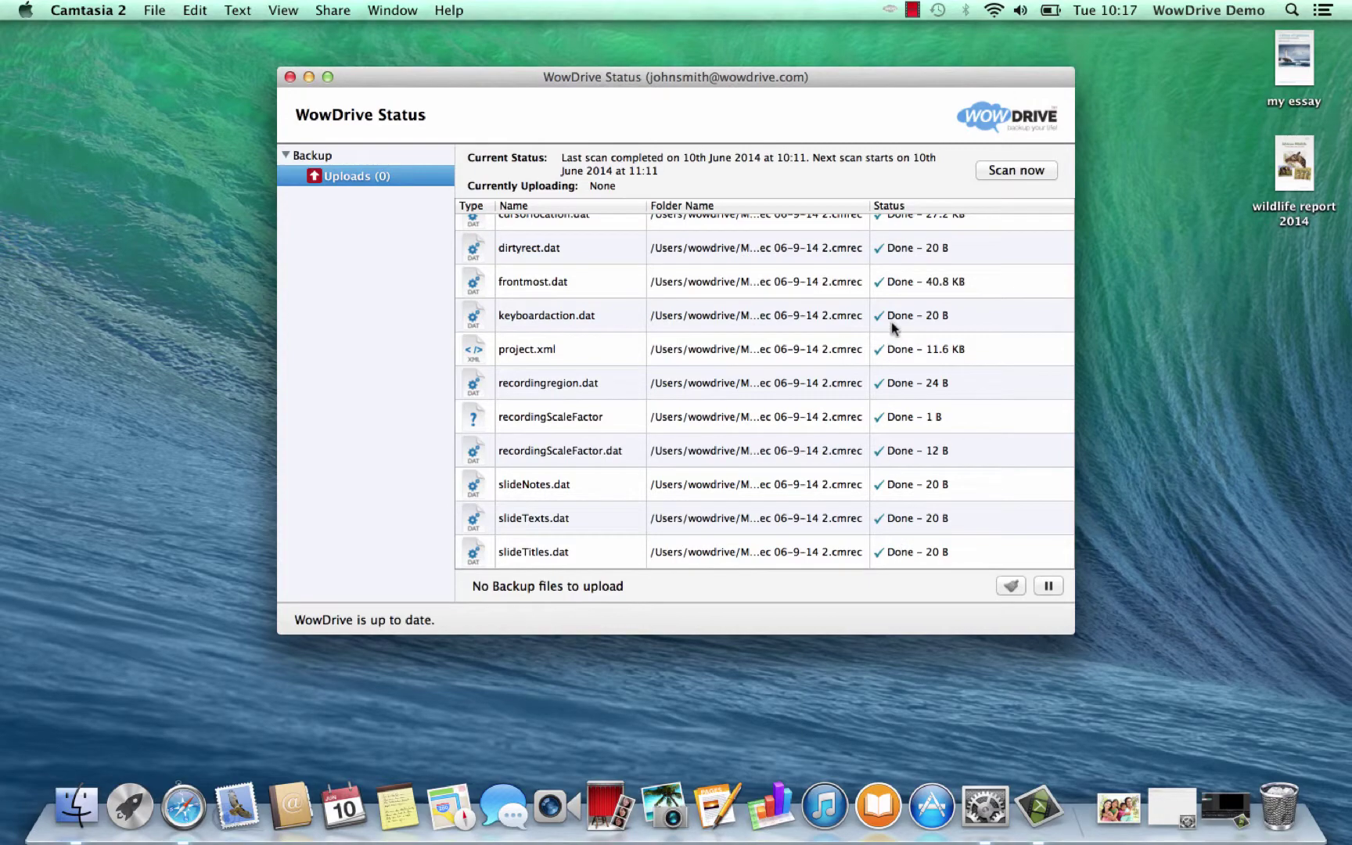
{"action": "left_click", "coordinate": [289, 76]}
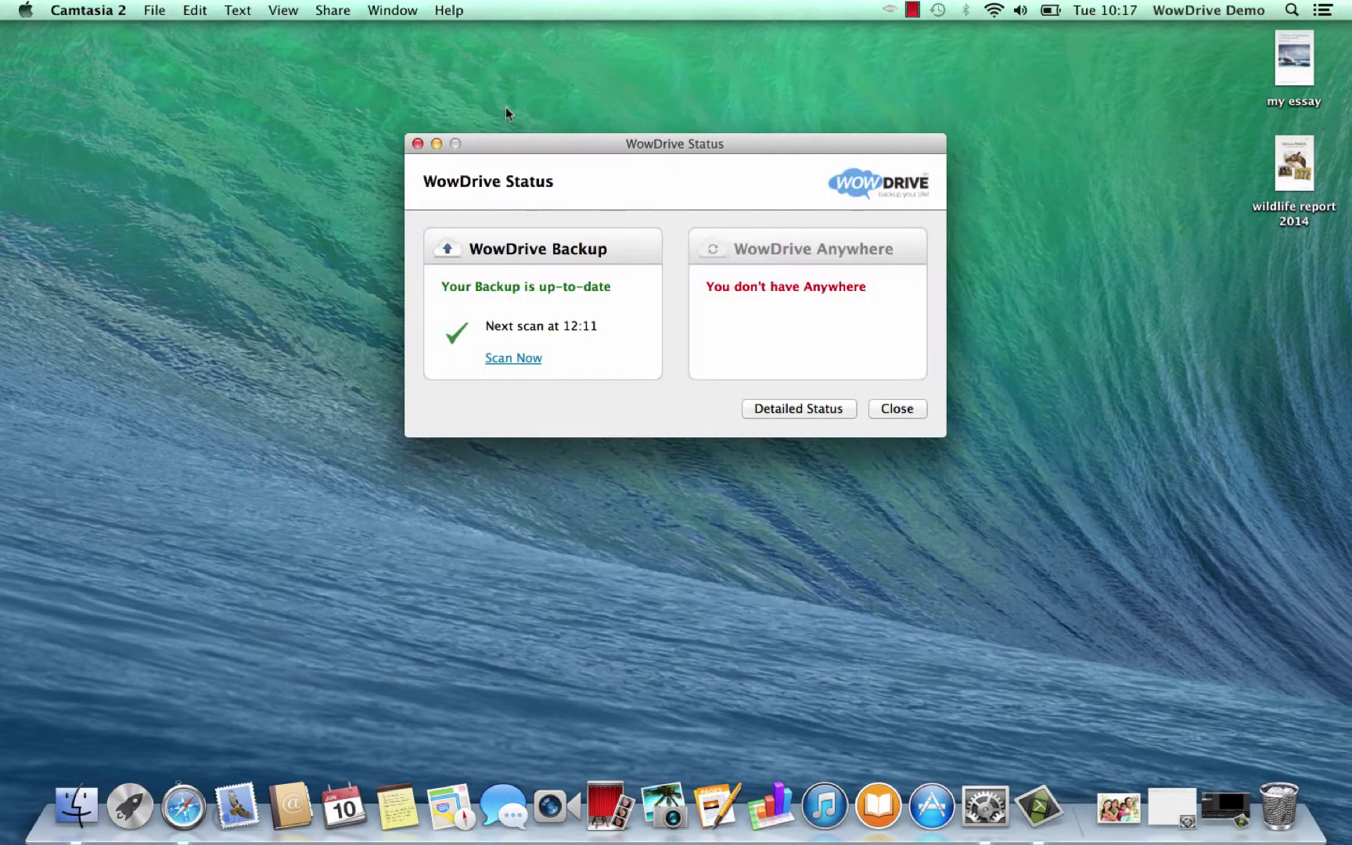
{"action": "left_click", "coordinate": [897, 410]}
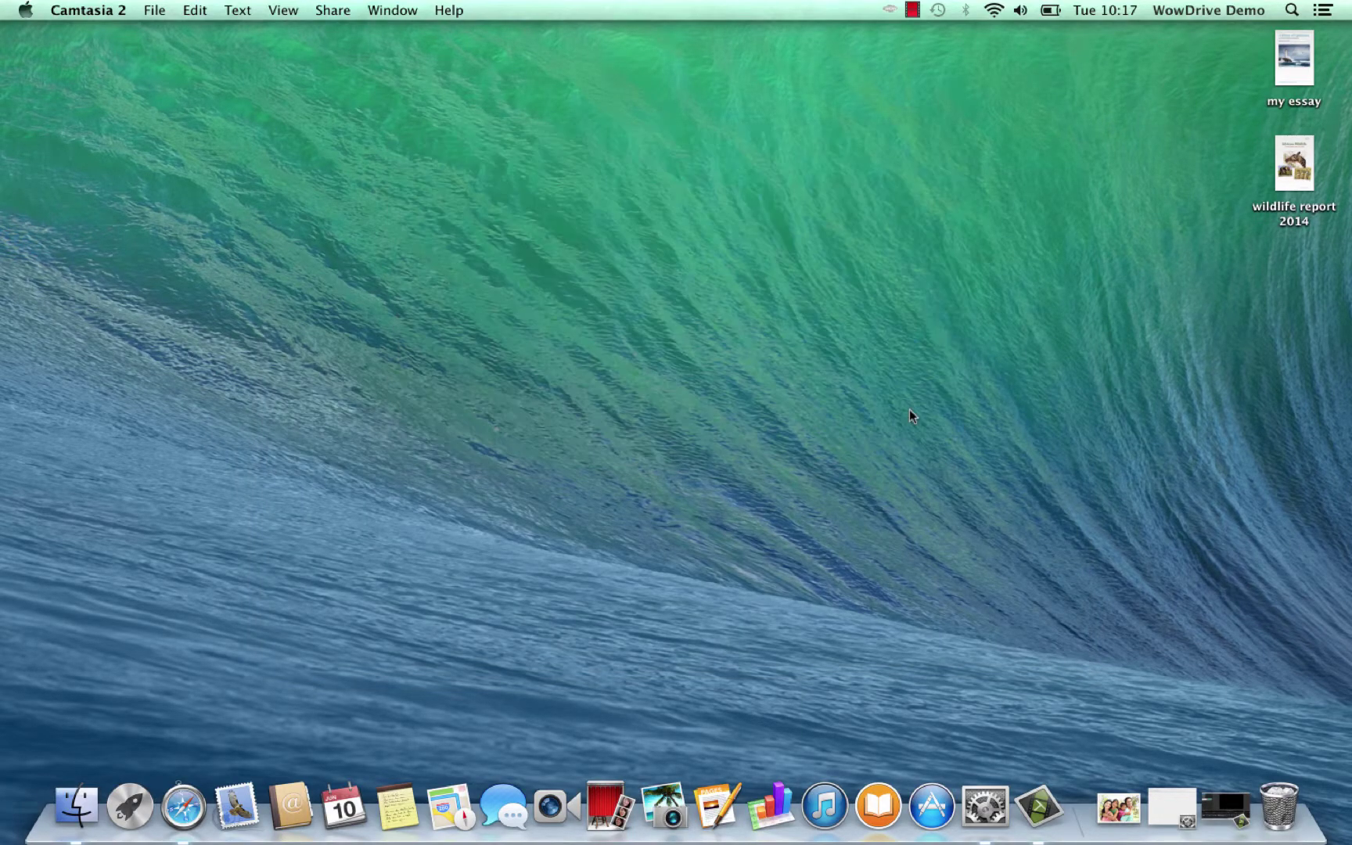
Open the online portal dashboard from the WowDrive menu-bar icon, showing 467.55 MB backed up
{"action": "left_click", "coordinate": [891, 10]}
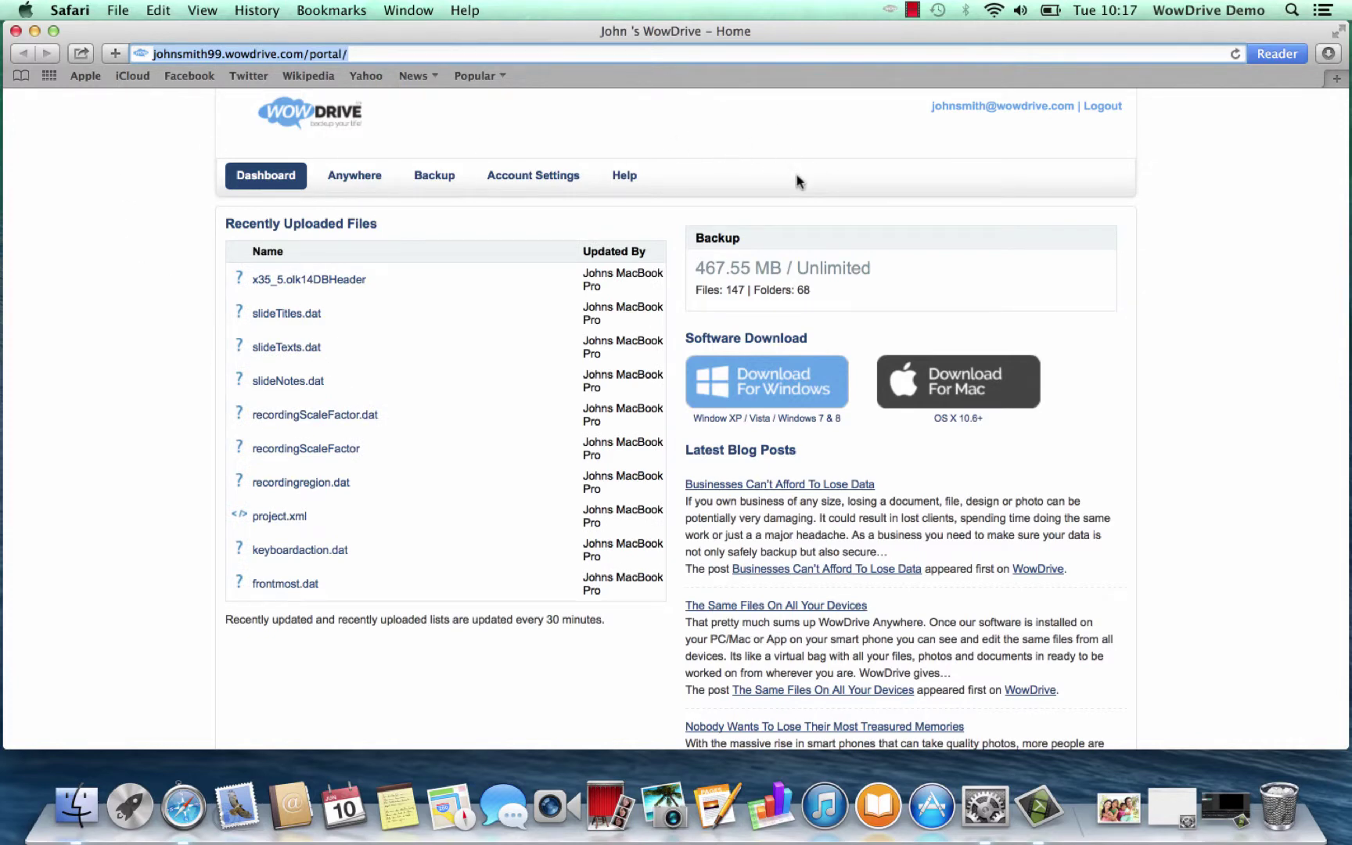
{"action": "left_click", "coordinate": [904, 203]}
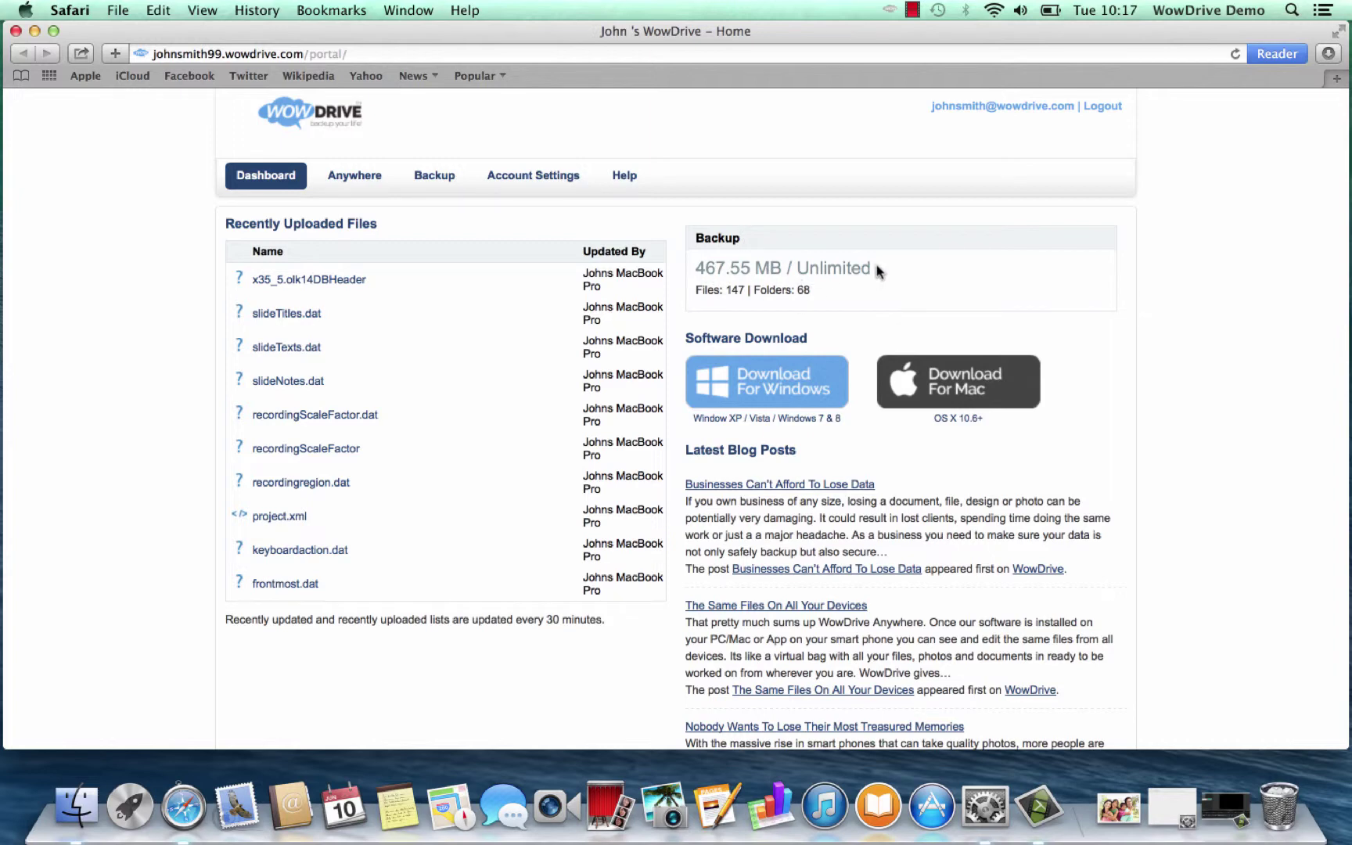
Browse the Mac's backup to Documents › my photos and view its three photos
{"action": "left_click", "coordinate": [422, 178]}
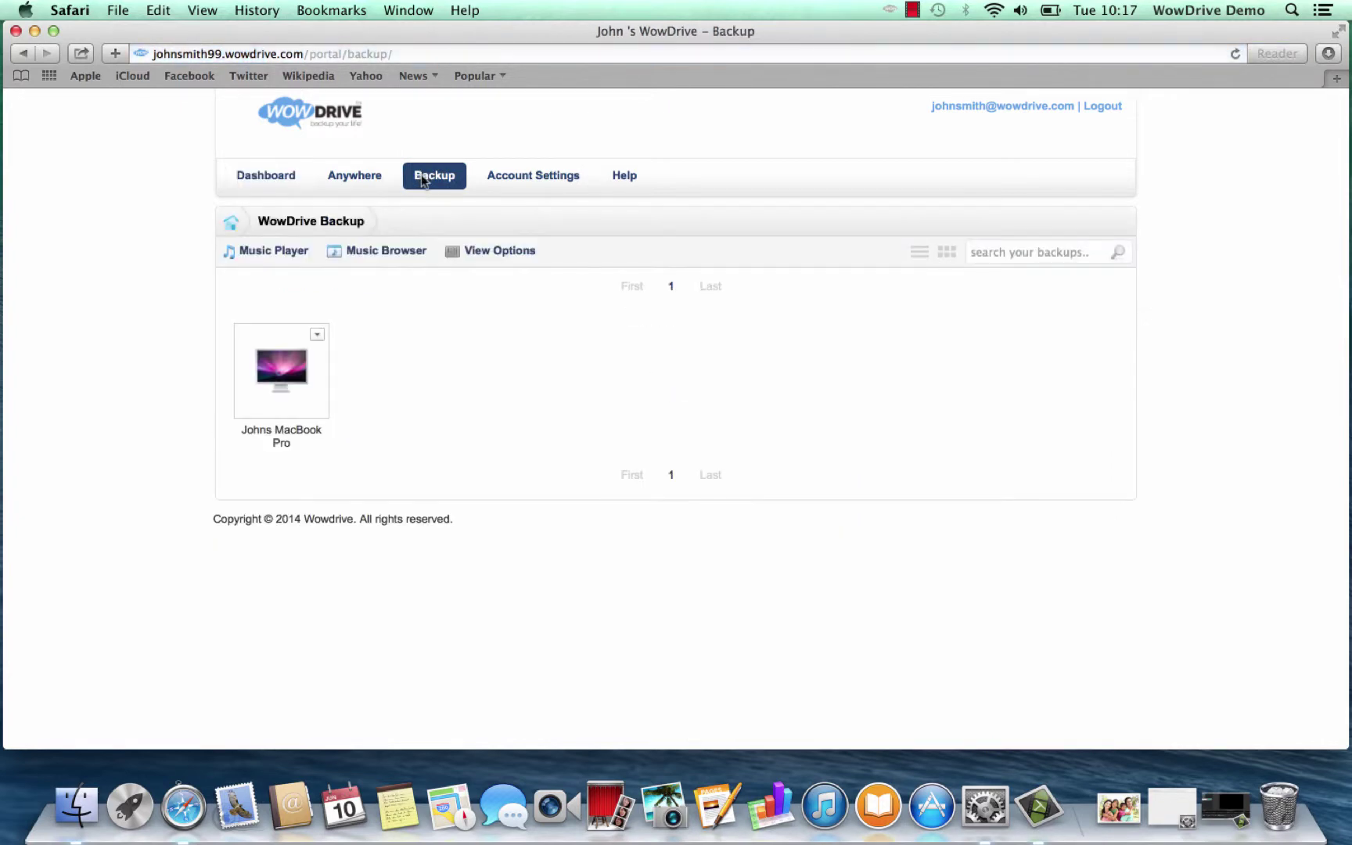
{"action": "left_click", "coordinate": [283, 378]}
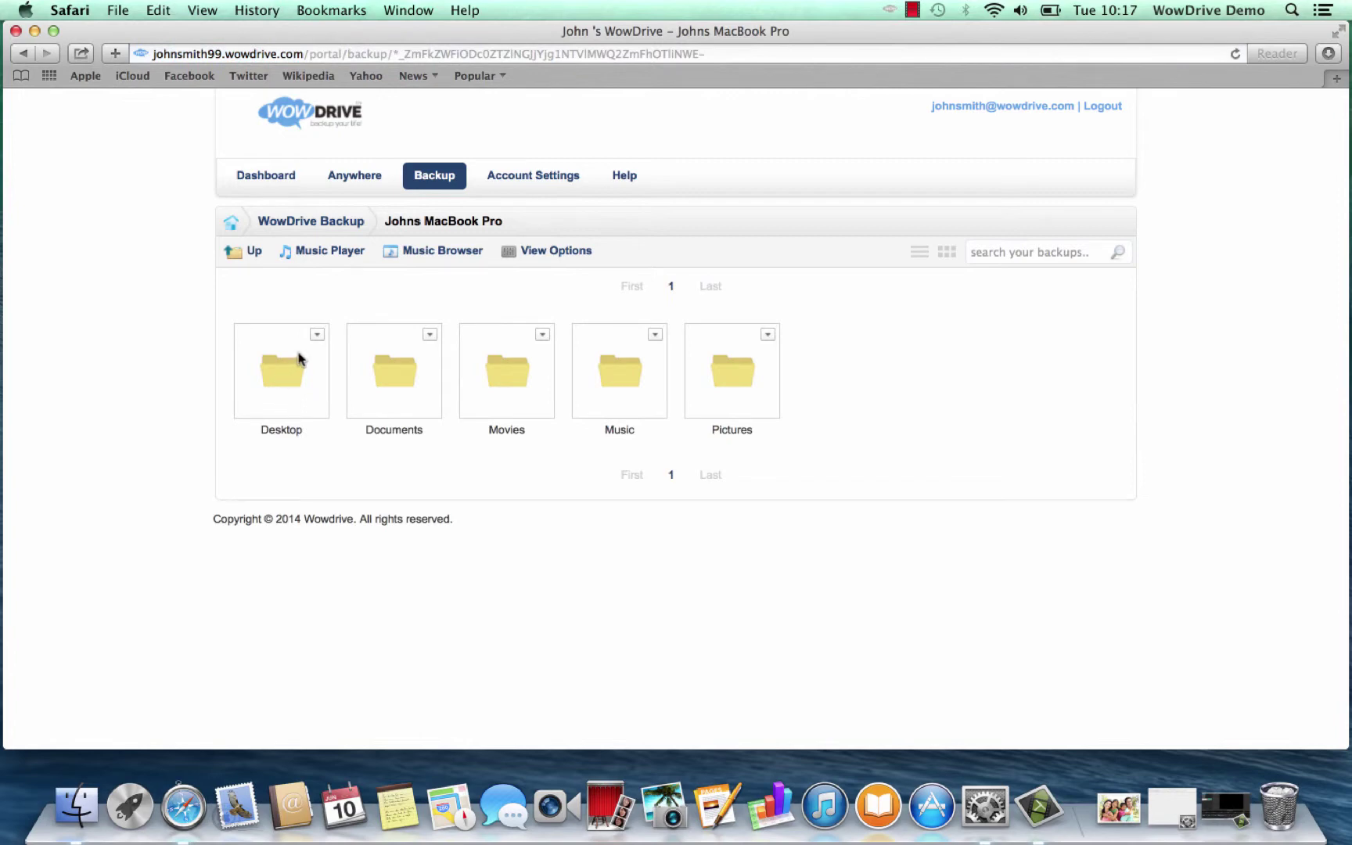
{"action": "left_click", "coordinate": [401, 372]}
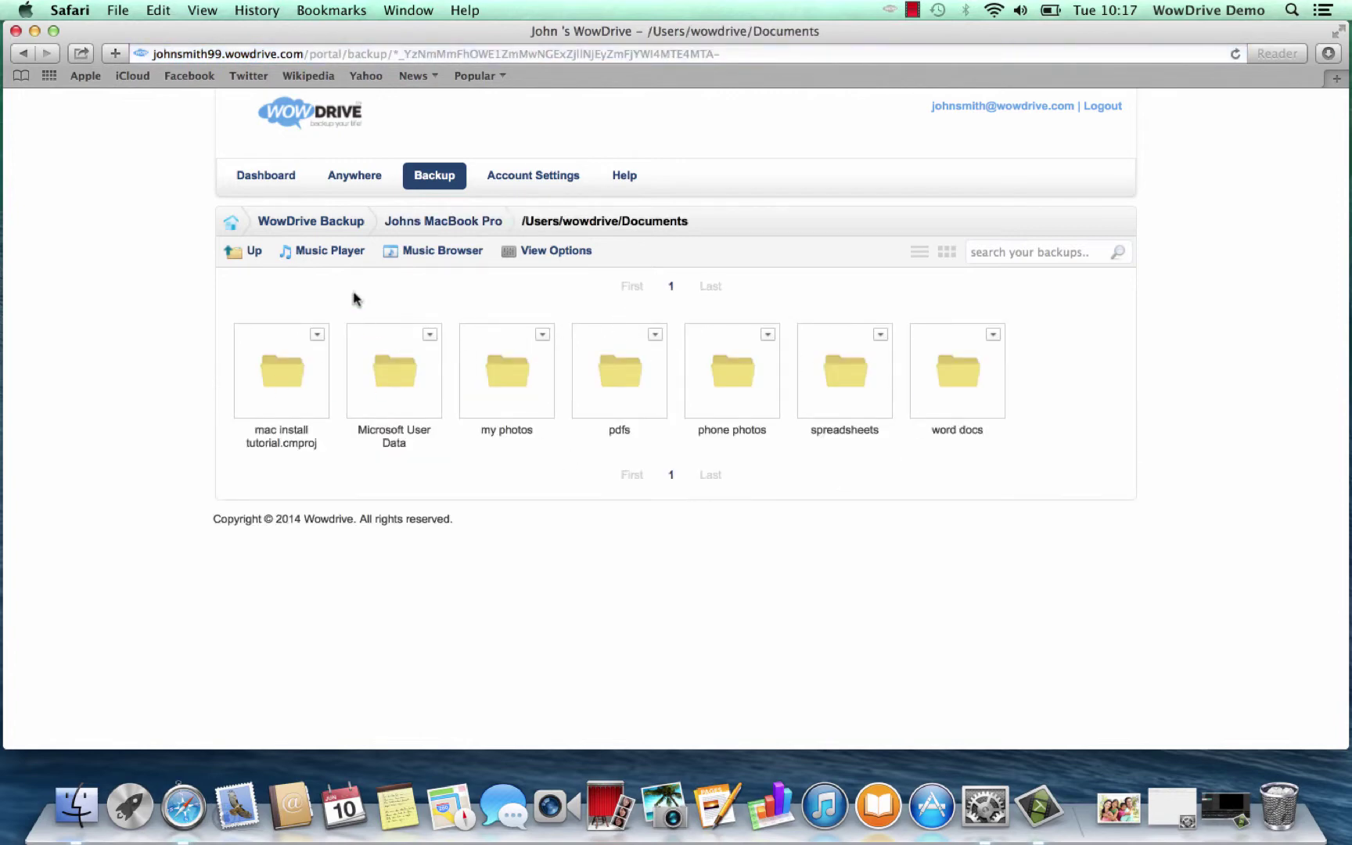
{"action": "left_click", "coordinate": [254, 254]}
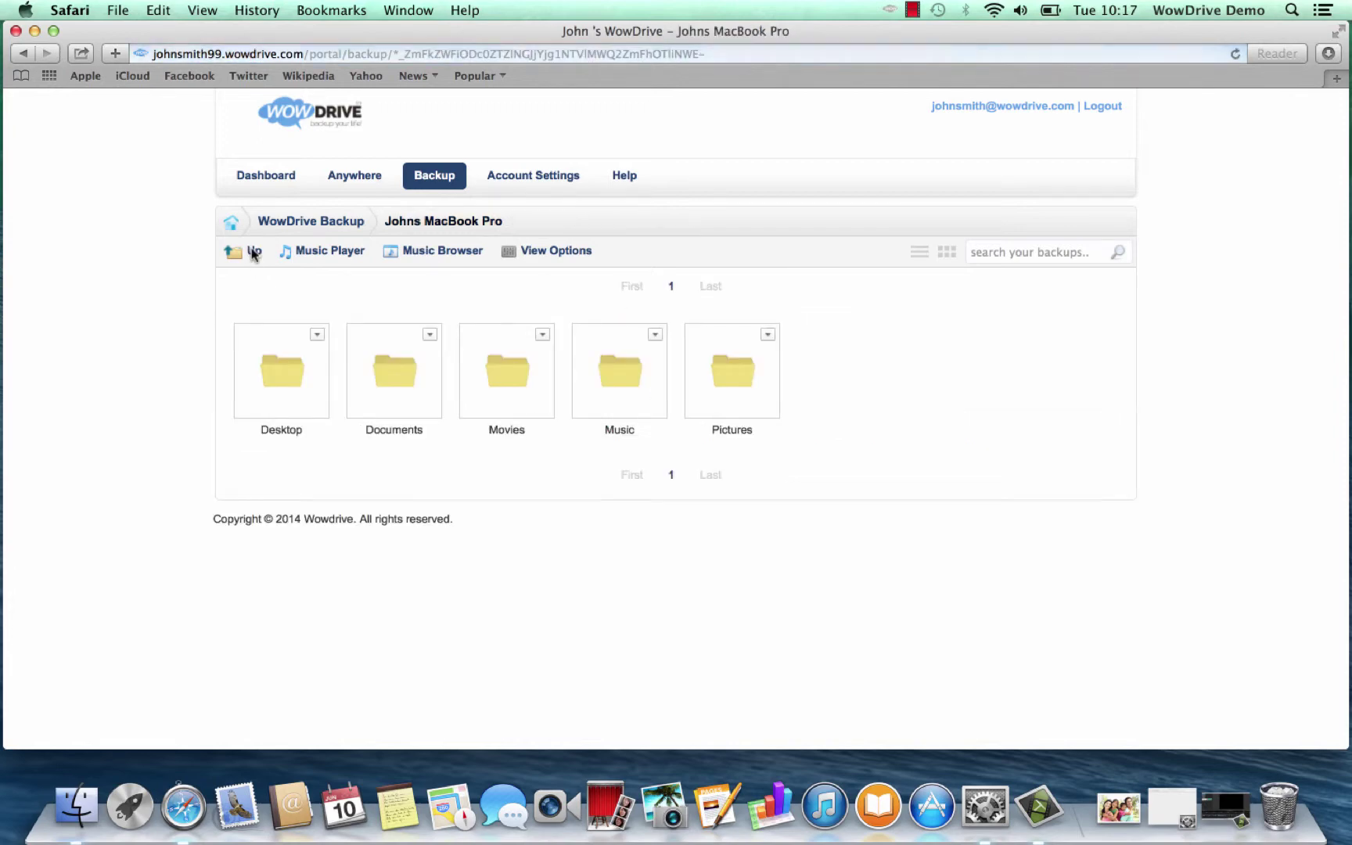
{"action": "left_click", "coordinate": [412, 377]}
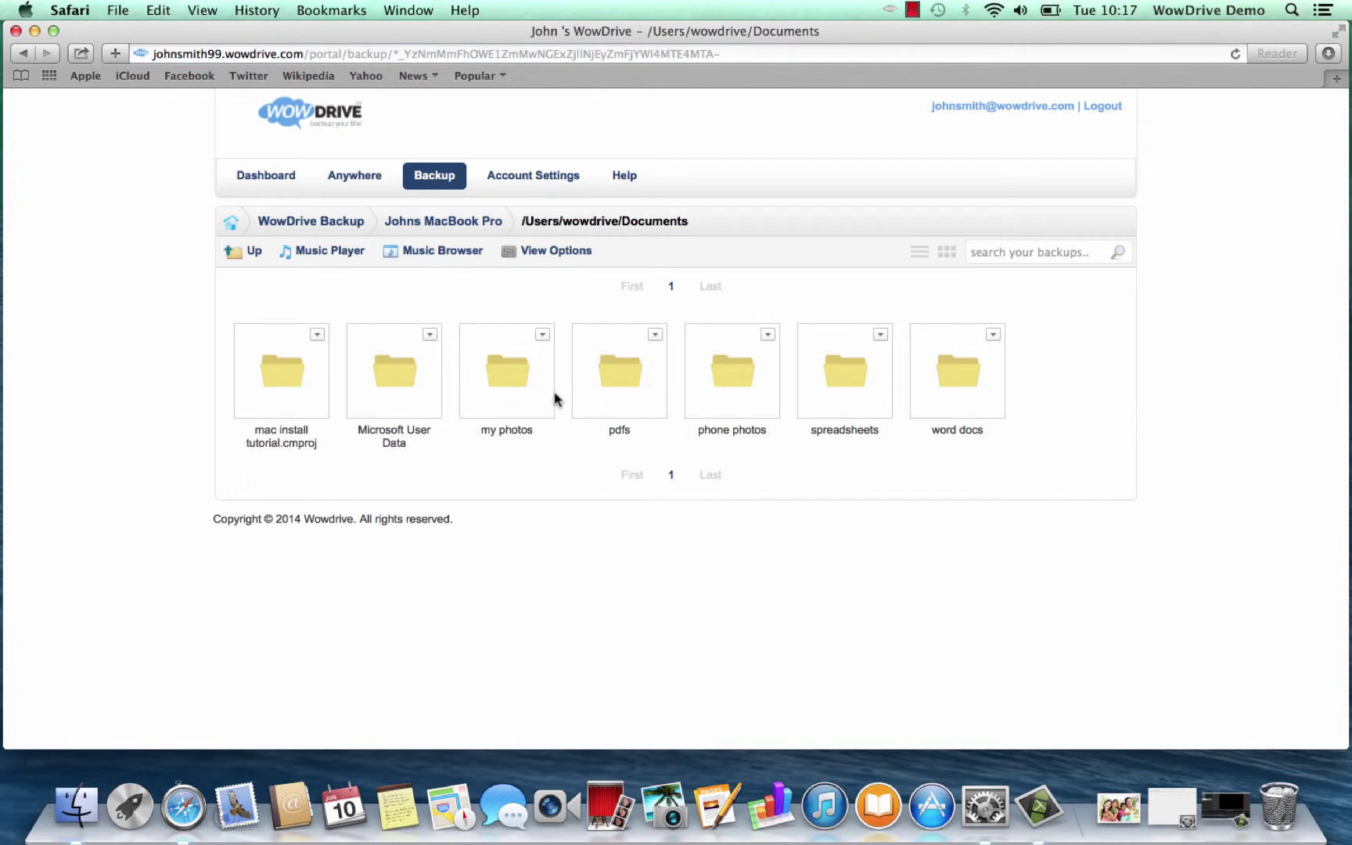
{"action": "left_click", "coordinate": [528, 364]}
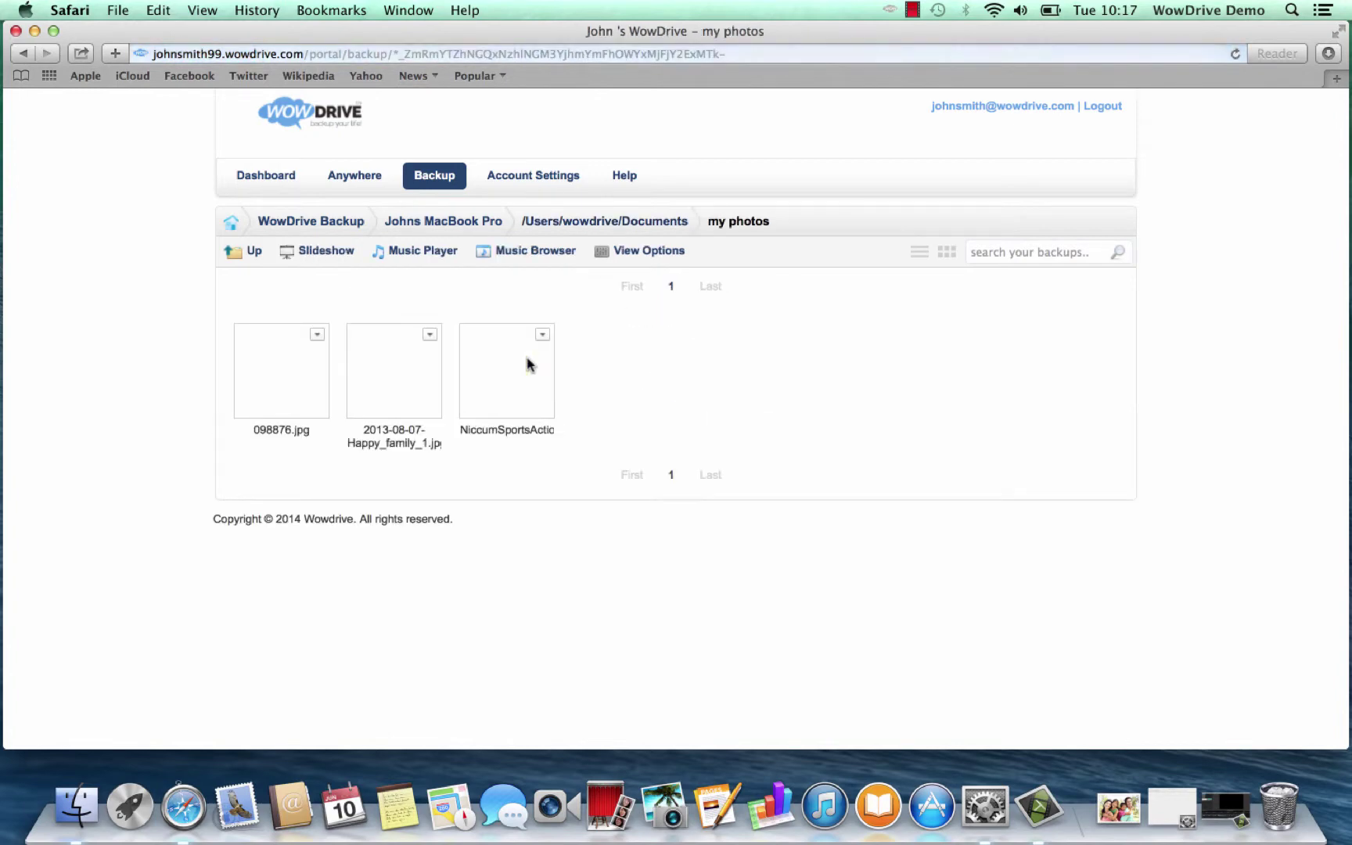
Download photo 098876.jpg from the backup, view it in Preview, then close it
{"action": "left_click", "coordinate": [316, 335]}
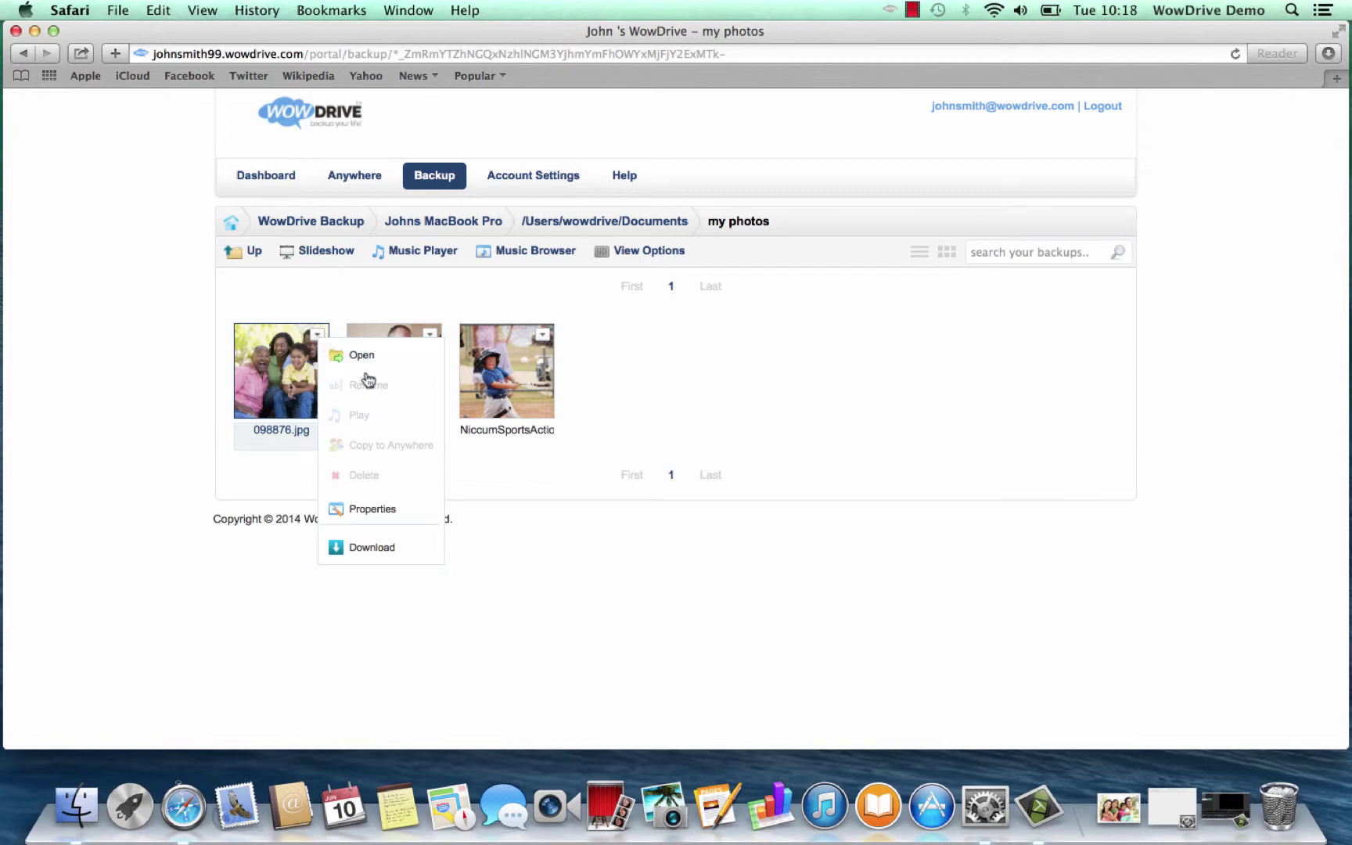
{"action": "left_click", "coordinate": [360, 547]}
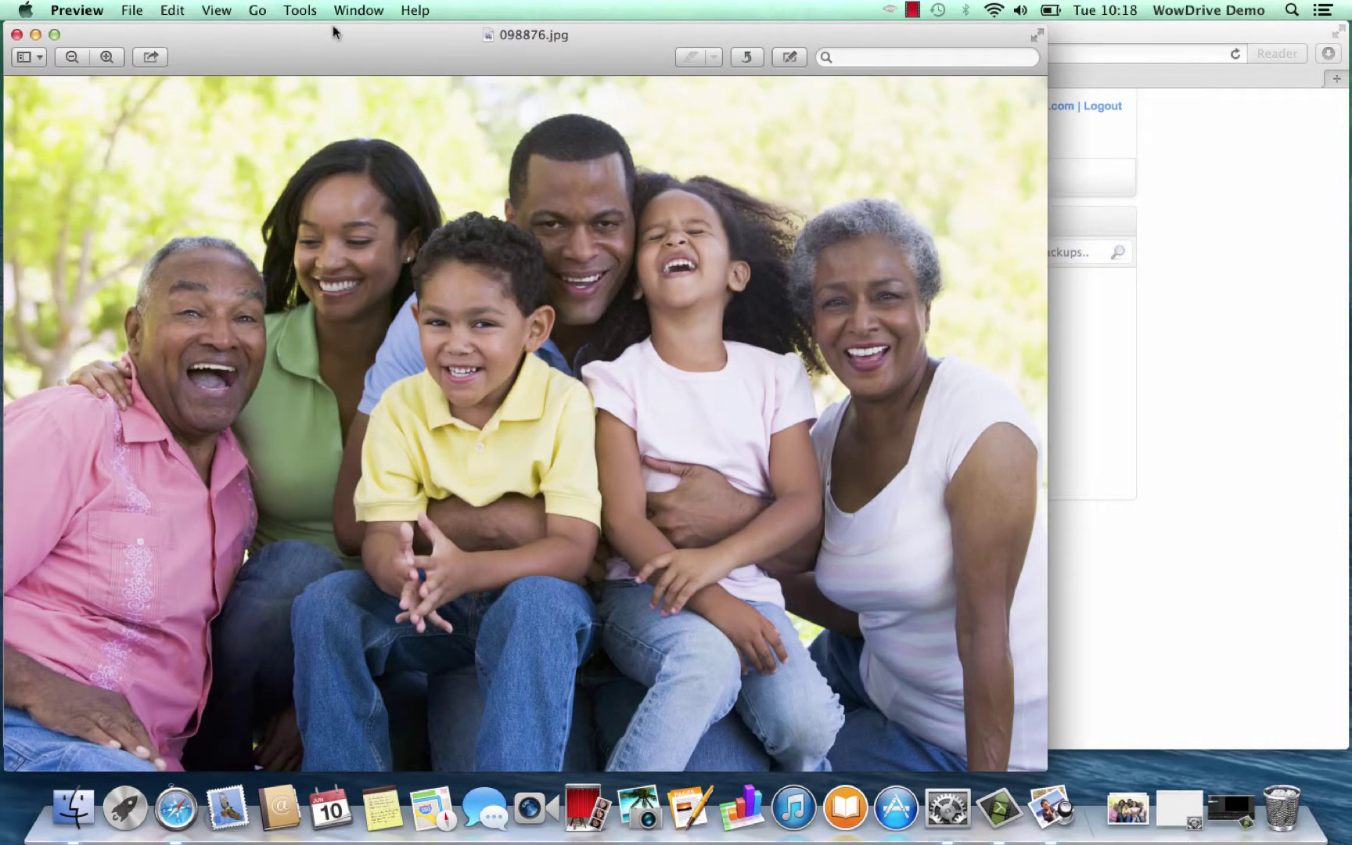
{"action": "left_click_drag", "start_coordinate": [327, 39], "coordinate": [444, 46]}
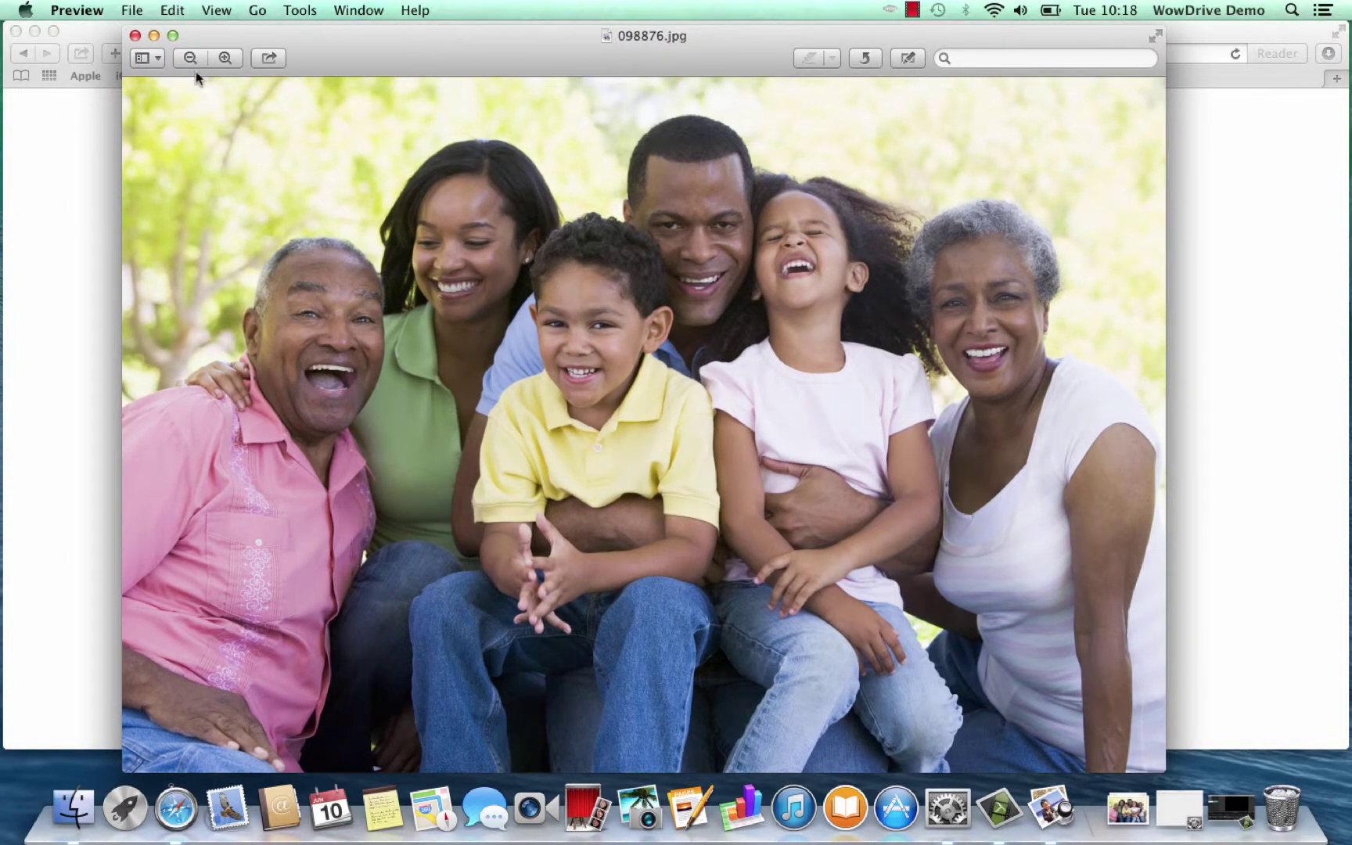
{"action": "left_click", "coordinate": [134, 35]}
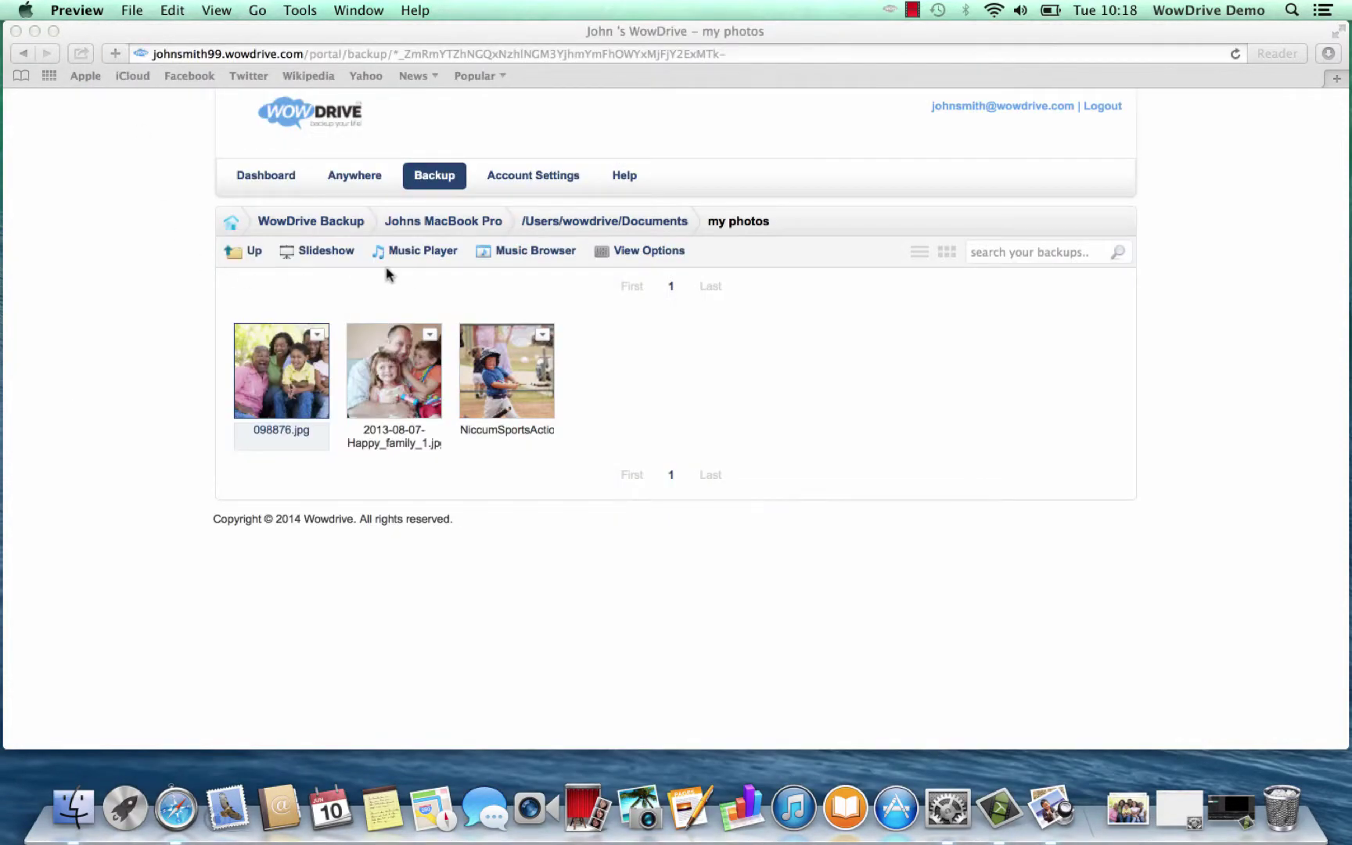
{"action": "left_click", "coordinate": [321, 251]}
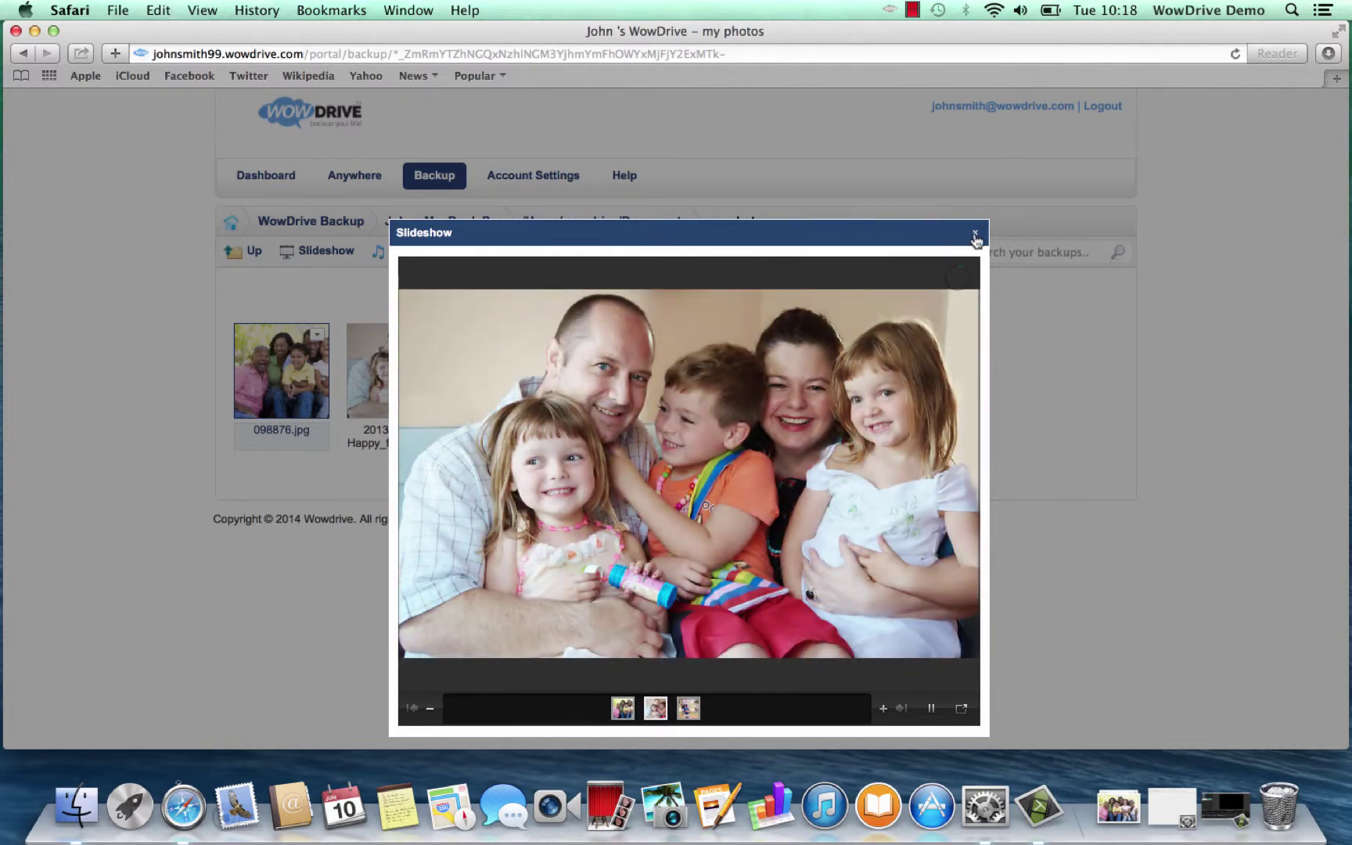
{"action": "left_click", "coordinate": [975, 235]}
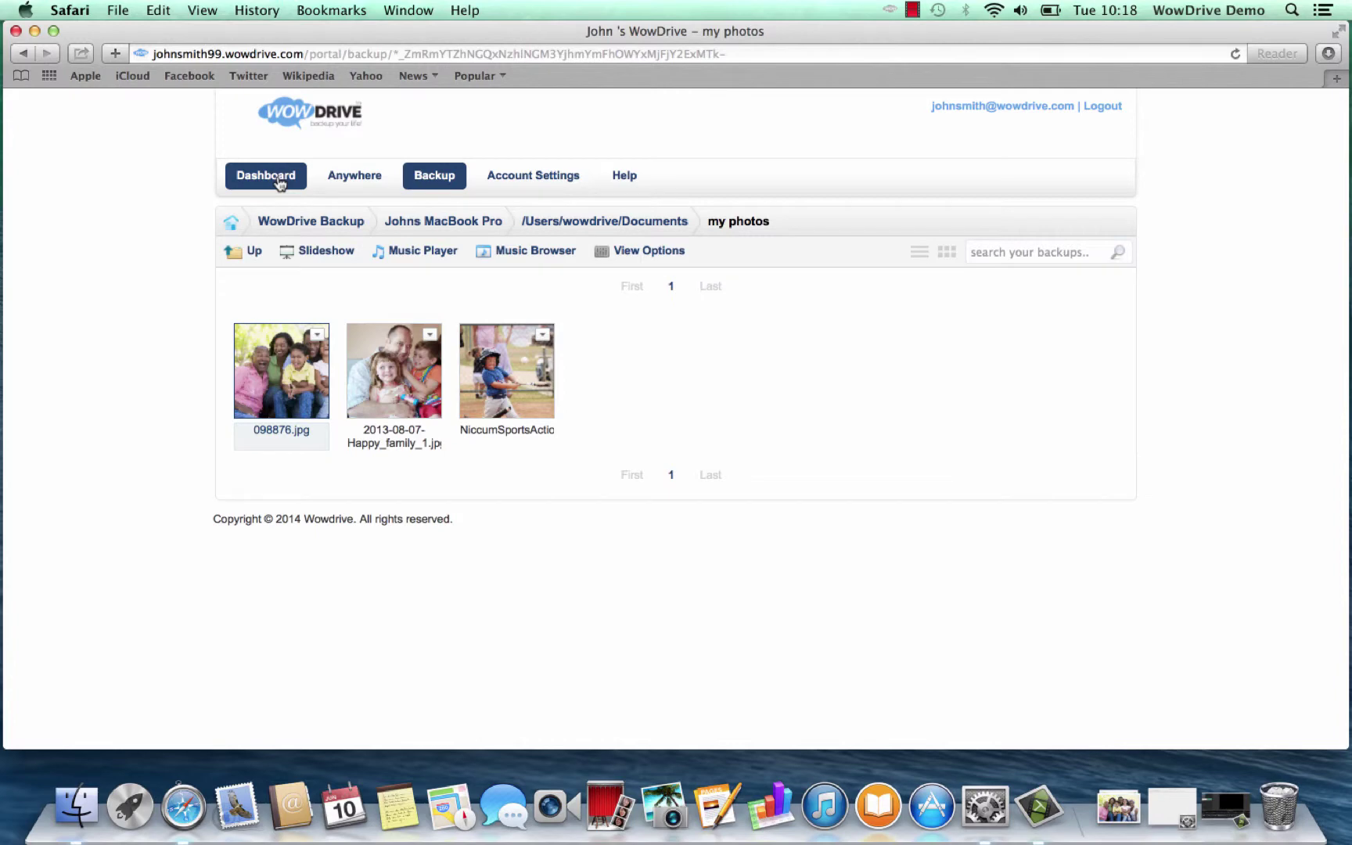
Go back to the portal's home dashboard from the my photos folder
{"action": "left_click", "coordinate": [231, 225]}
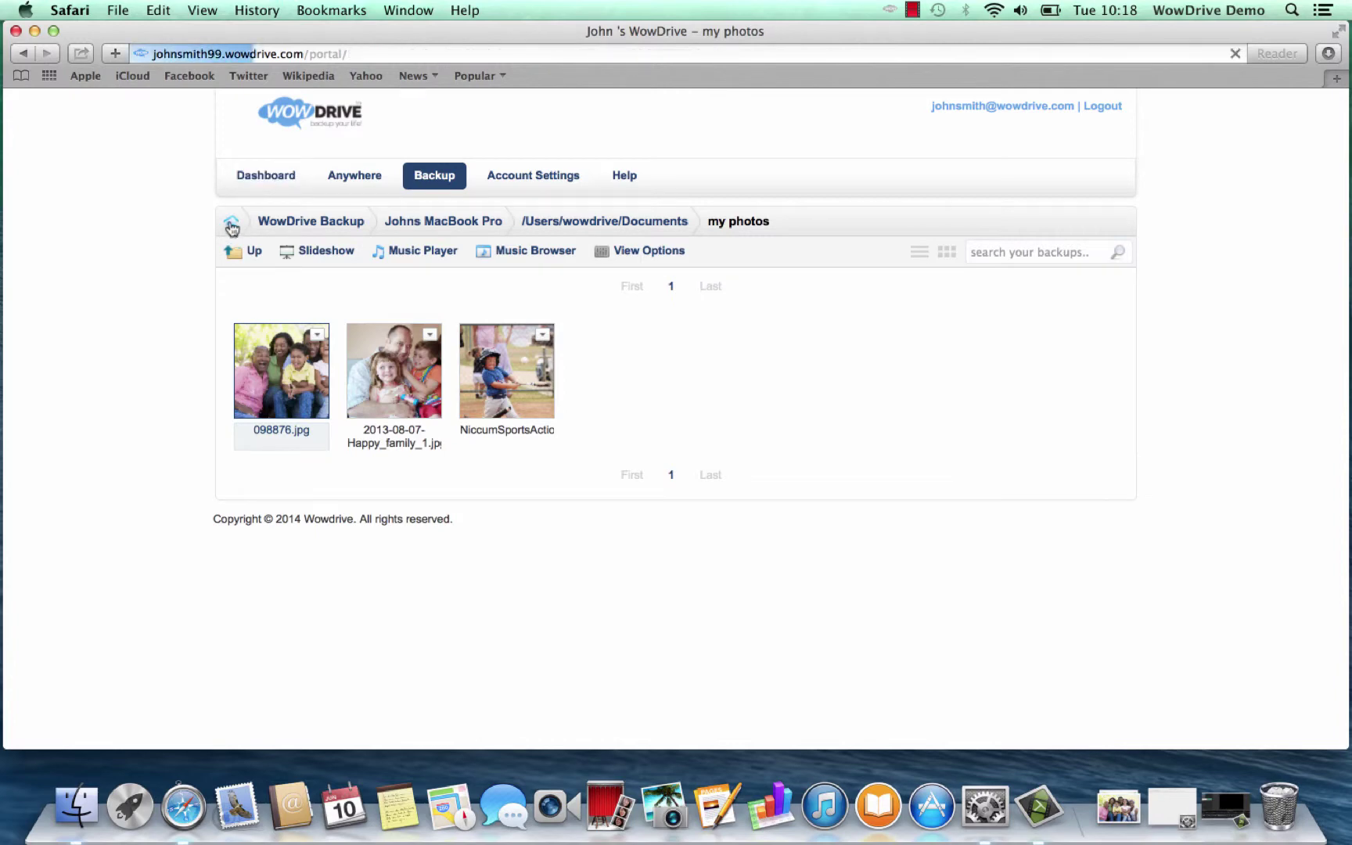